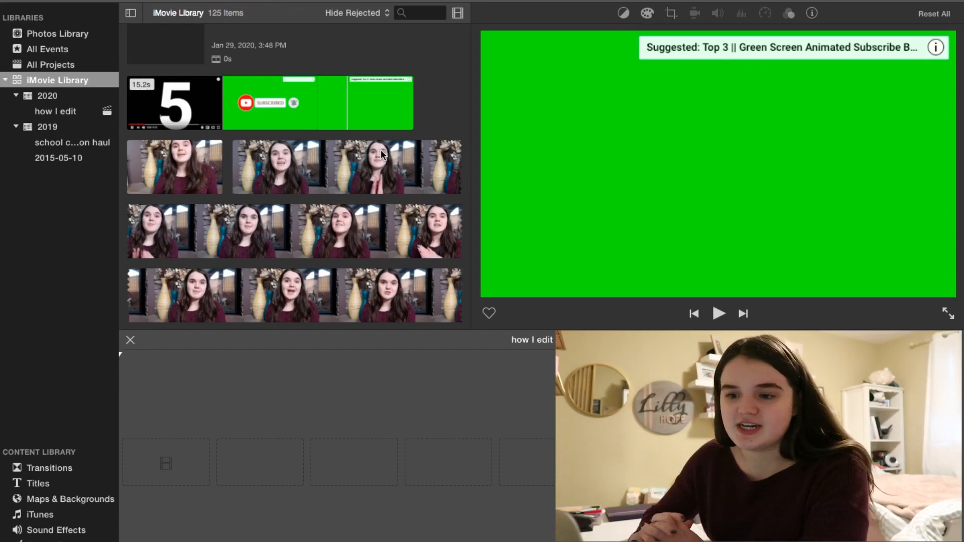
Browse the library clips to locate the green screen subscribe animation.
scroll(381, 153, down, 3)
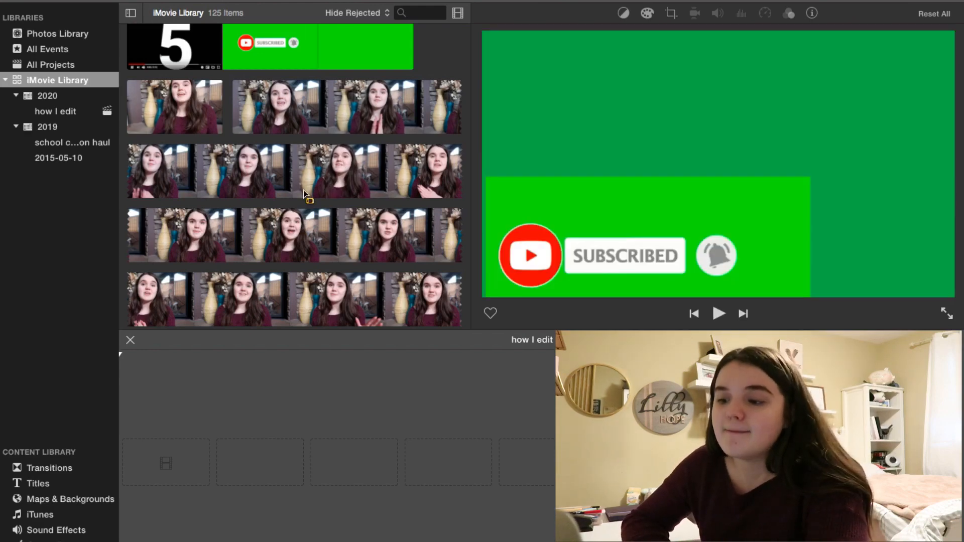
scroll(303, 190, down, 2)
scroll(303, 190, up, 6)
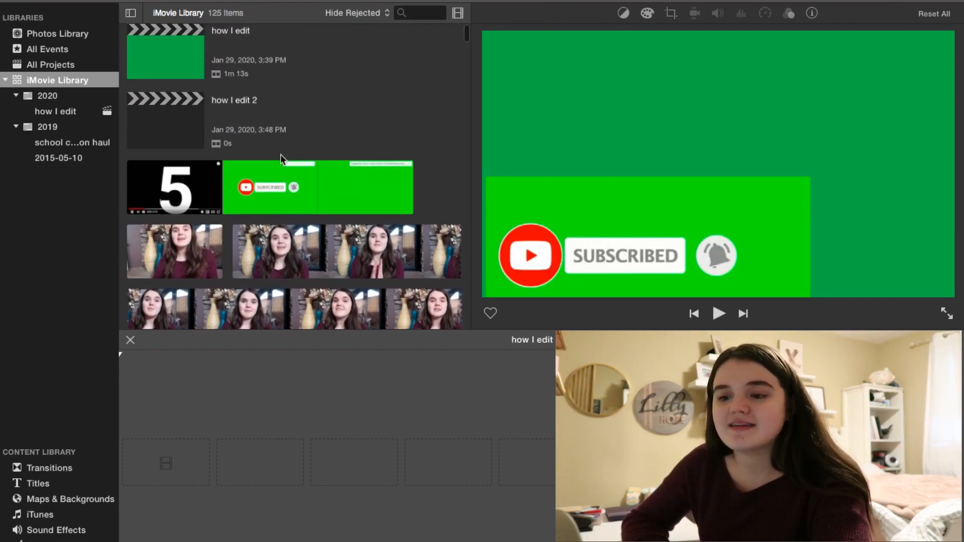
scroll(281, 160, down, 8)
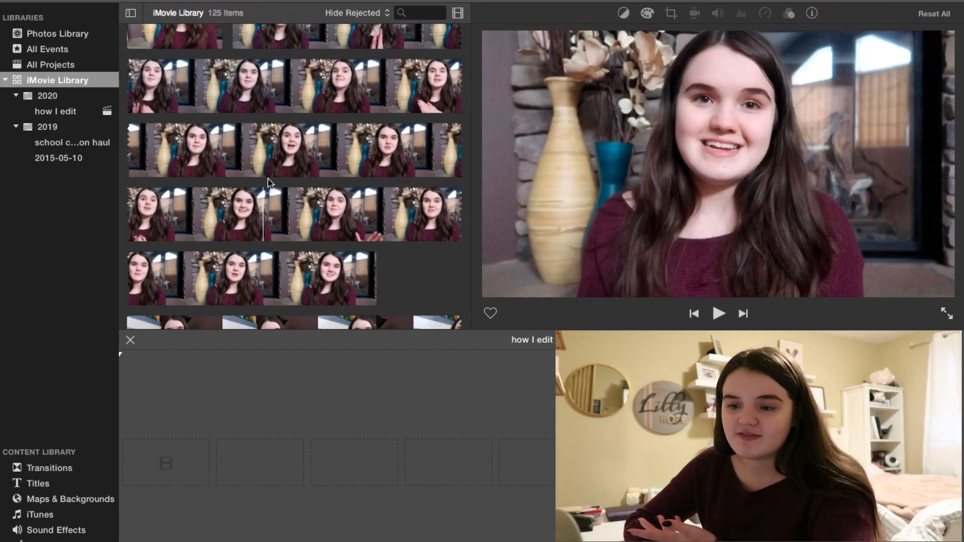
scroll(268, 178, up, 3)
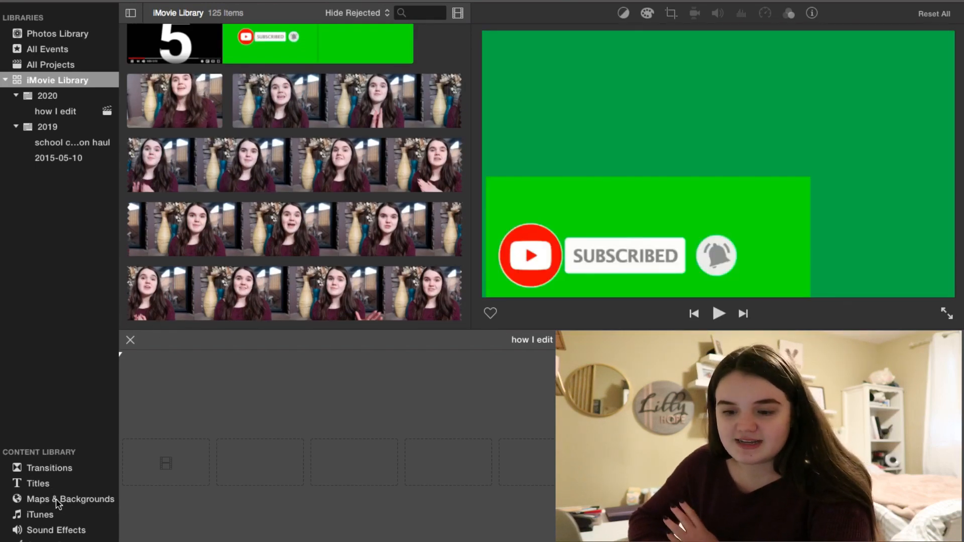
Add the Green background from Maps & Backgrounds to the project timeline.
click(58, 500)
click(314, 234)
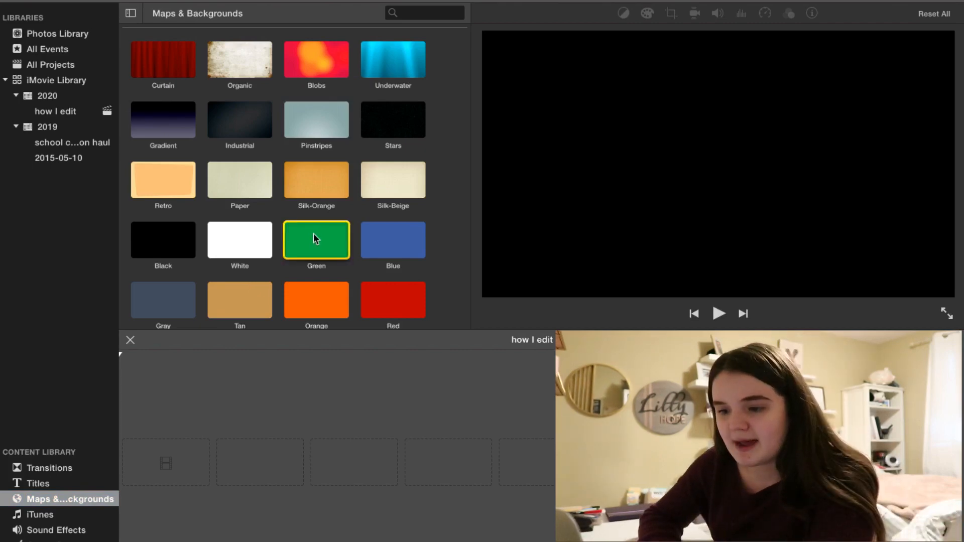
double_click(314, 234)
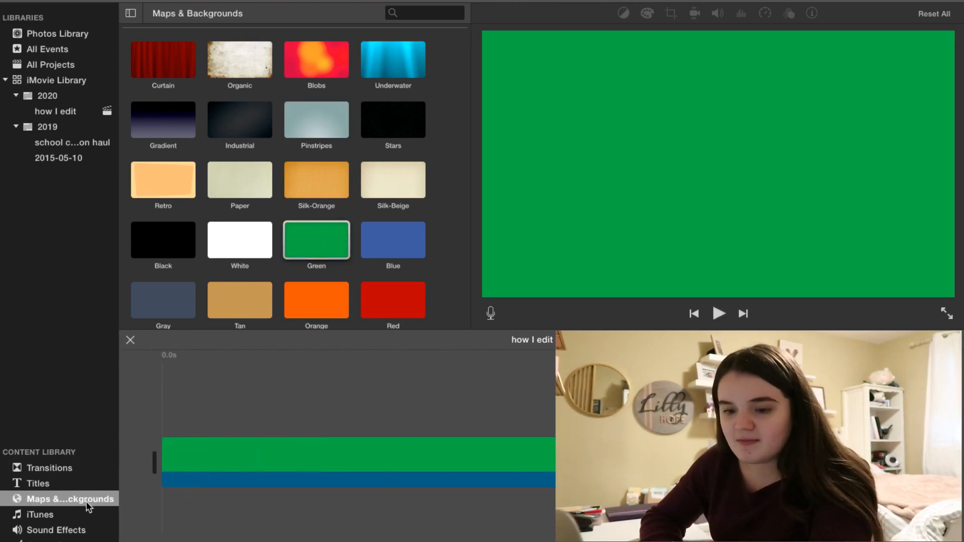
Select a portion of the green screen subscribe animation in the library and add it to the project.
scroll(256, 226, up, 2)
scroll(256, 226, down, 2)
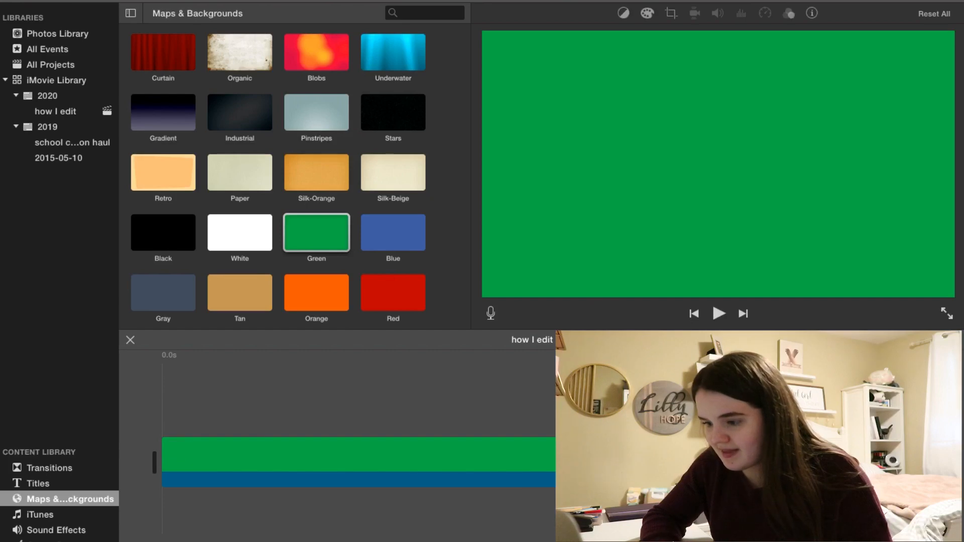
scroll(541, 442, right, 1)
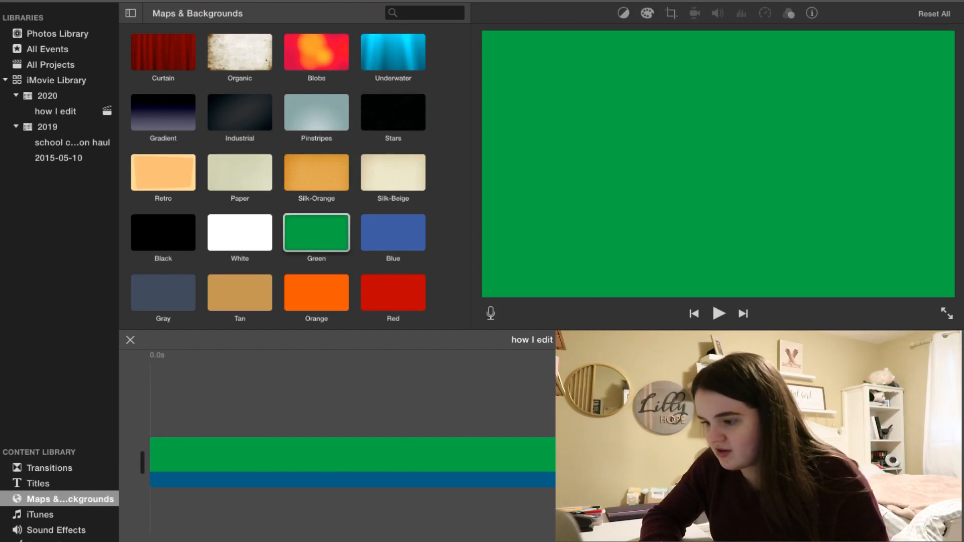
scroll(469, 381, left, 1)
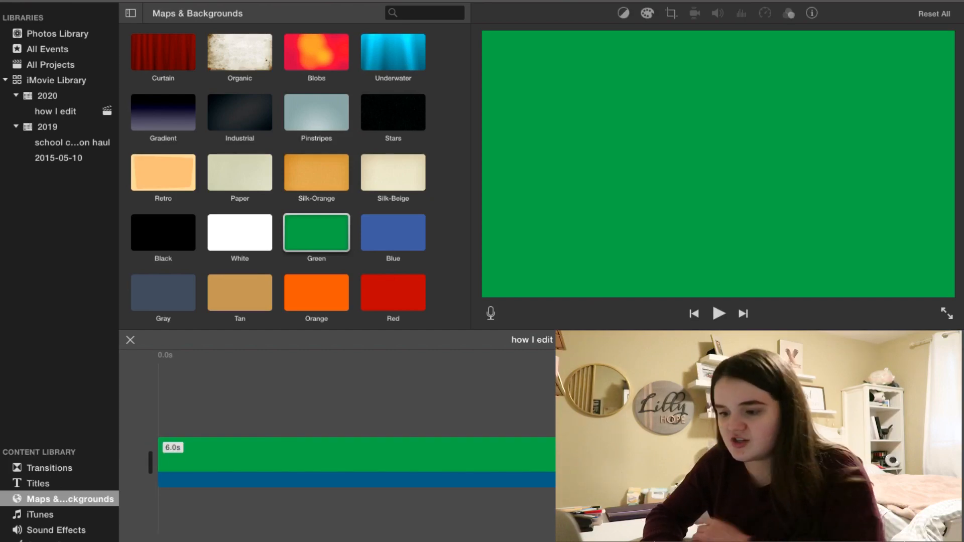
click(469, 382)
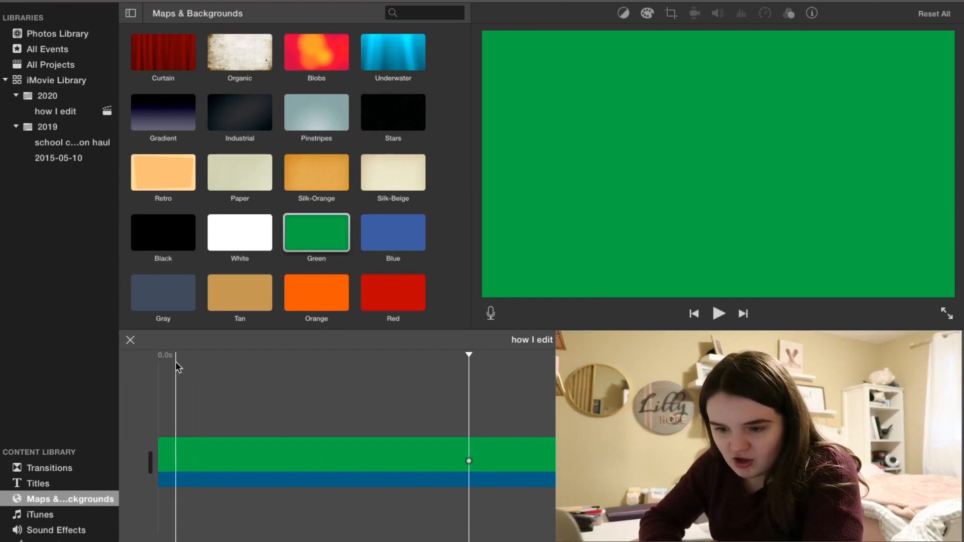
click(161, 362)
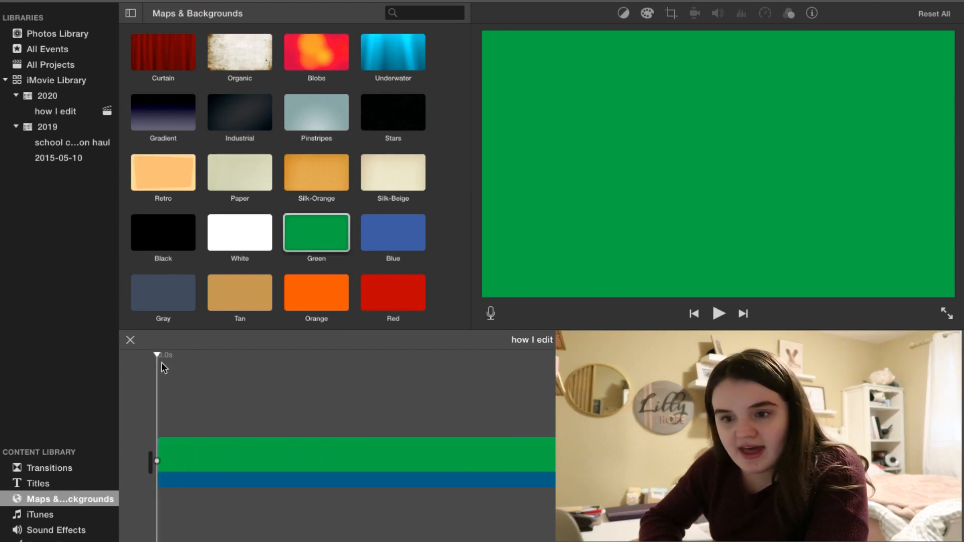
click(83, 80)
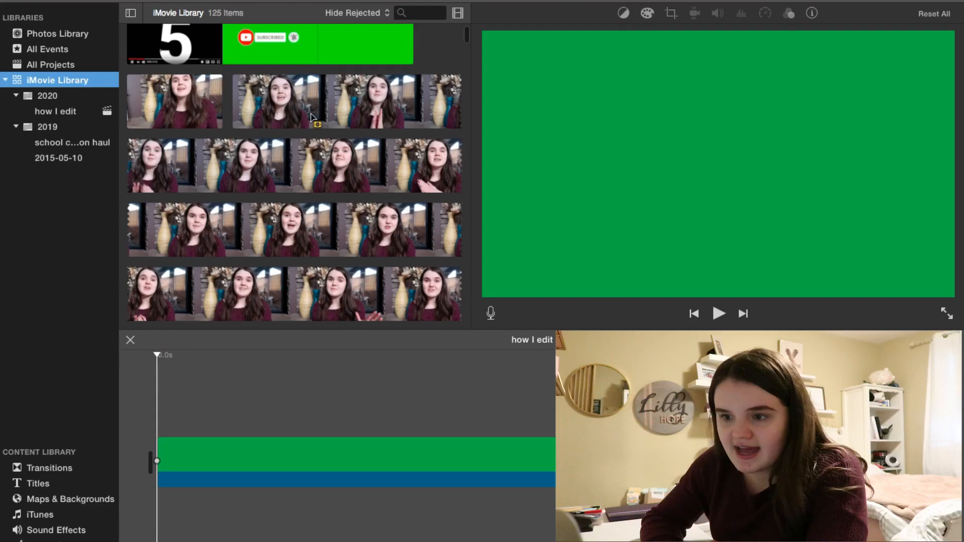
scroll(312, 117, up, 2)
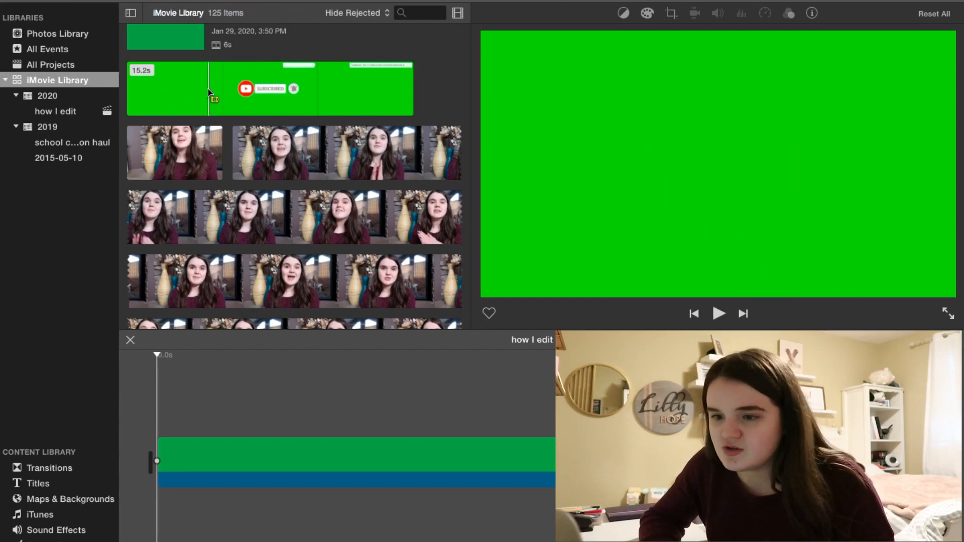
drag(208, 89, 317, 101)
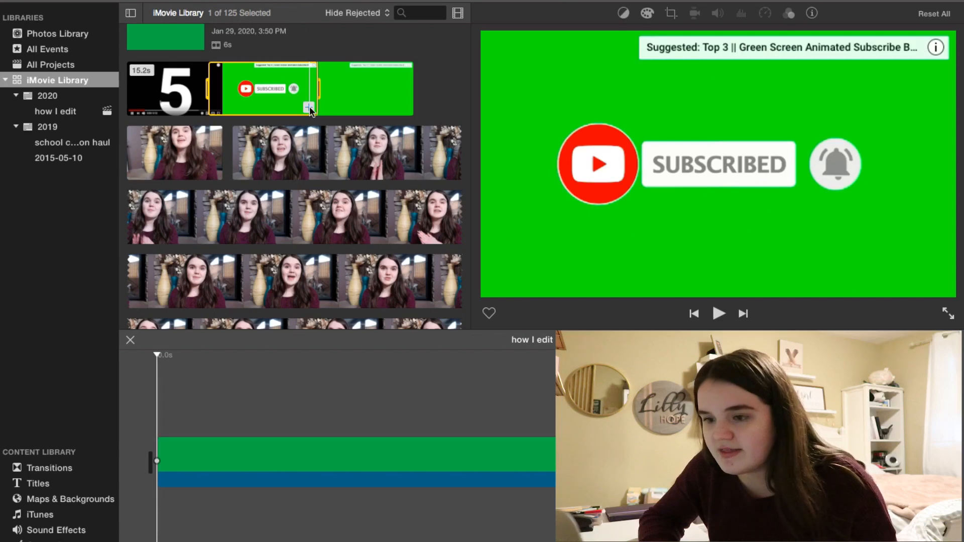
click(309, 106)
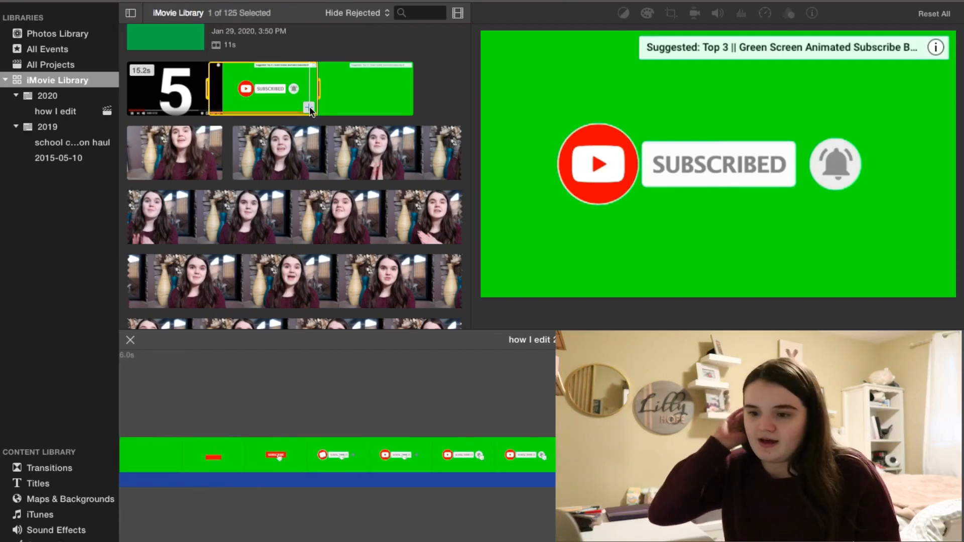
Move the subscribe clip above the green background so it overlays from the start.
scroll(384, 366, left, 5)
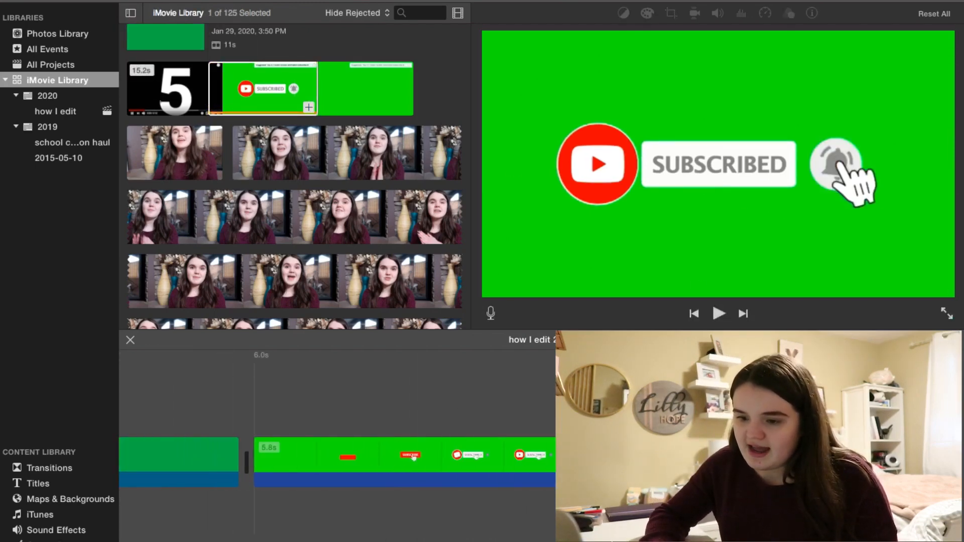
scroll(351, 412, left, 5)
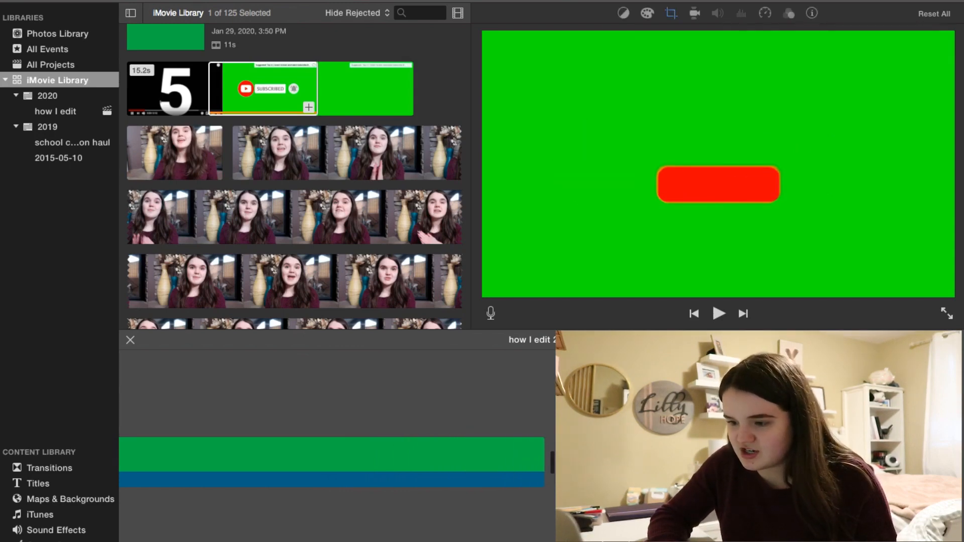
mouse_move(605, 455)
mouse_down()
mouse_move(580, 424)
mouse_move(272, 390)
mouse_move(61, 399)
mouse_move(2, 372)
mouse_move(58, 400)
mouse_move(75, 390)
mouse_move(155, 411)
mouse_move(158, 388)
mouse_up()
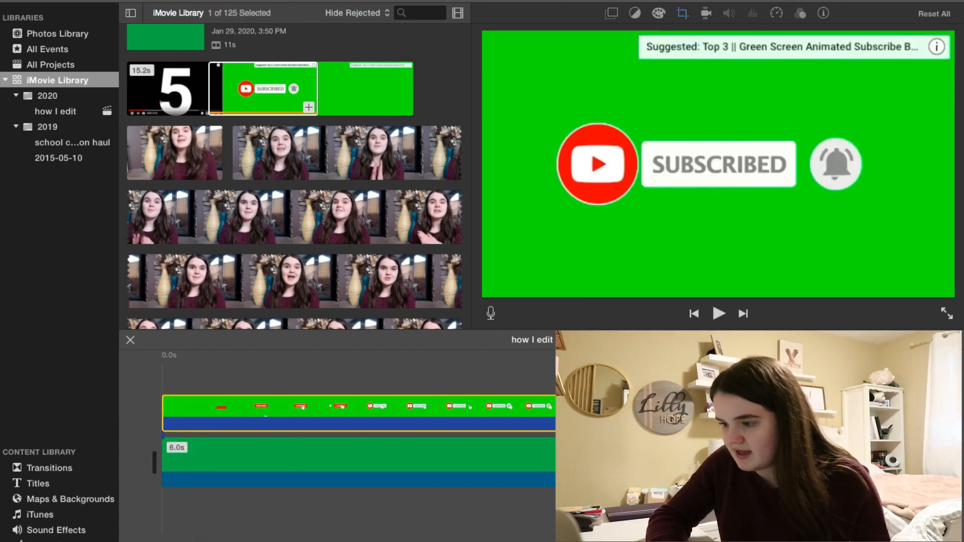
Select the overlay clip and play back the timeline to preview the overlay.
click(358, 455)
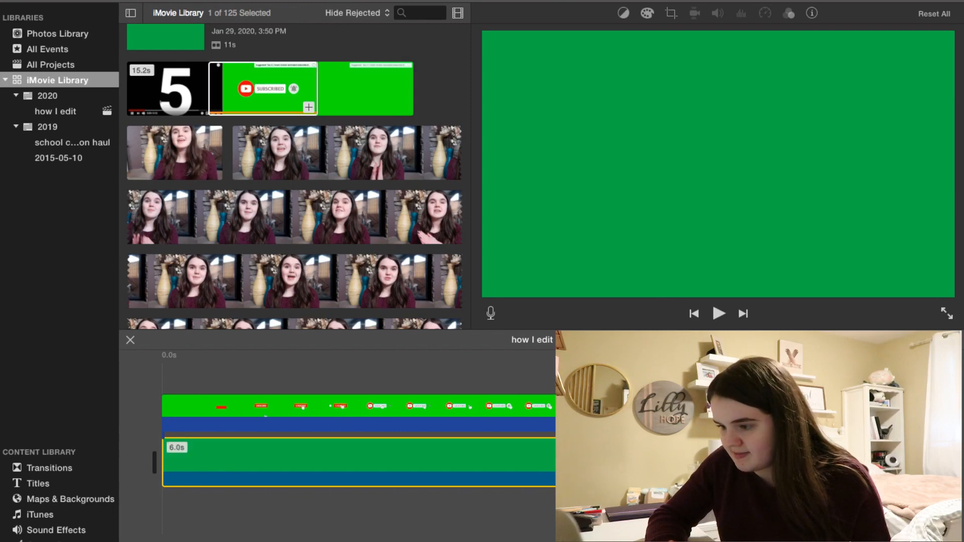
key(Escape)
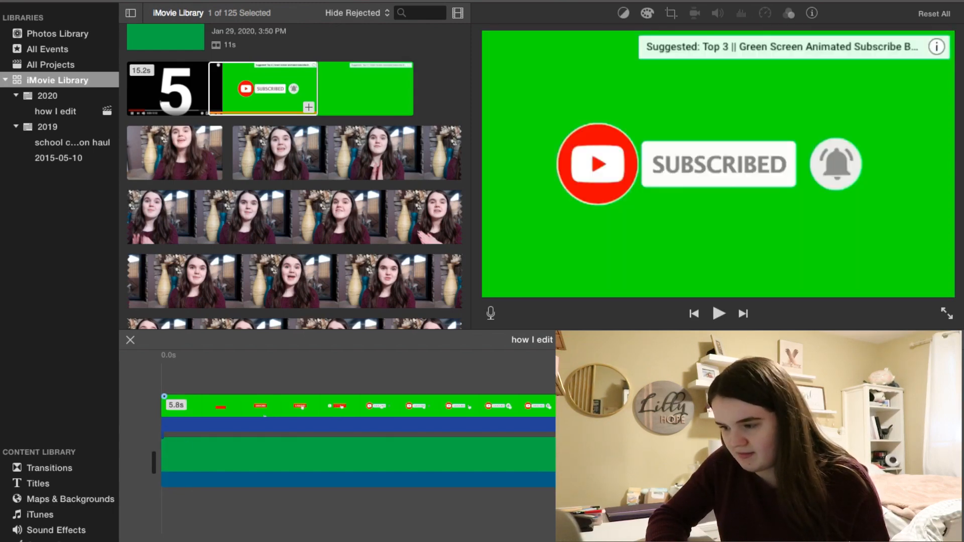
click(551, 407)
key(space)
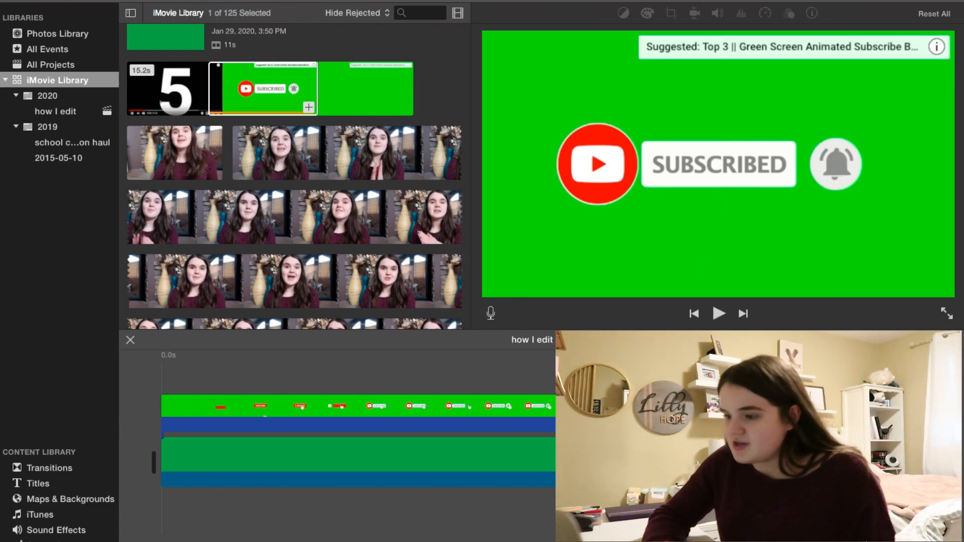
click(541, 375)
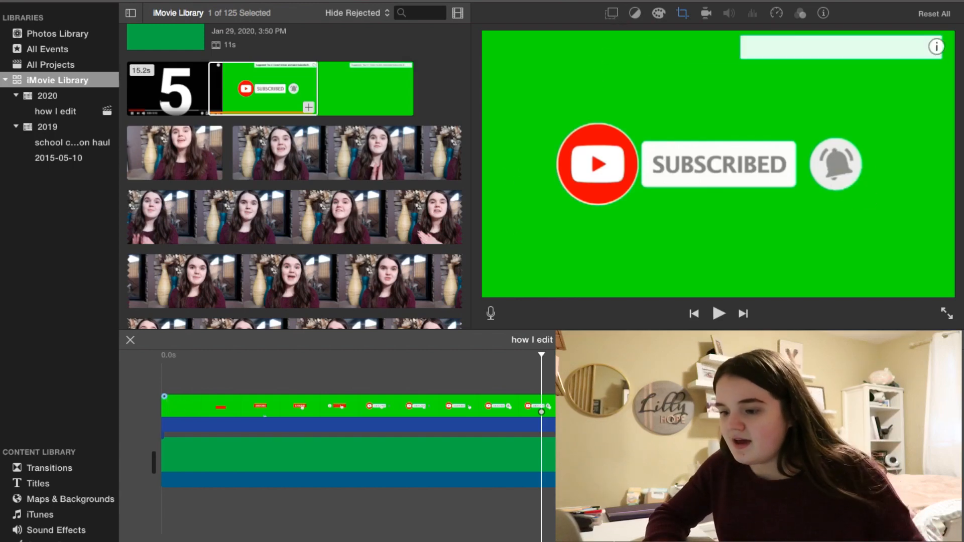
Set the subscribe clip's video overlay to Picture in Picture and move the inset toward the center.
click(166, 406)
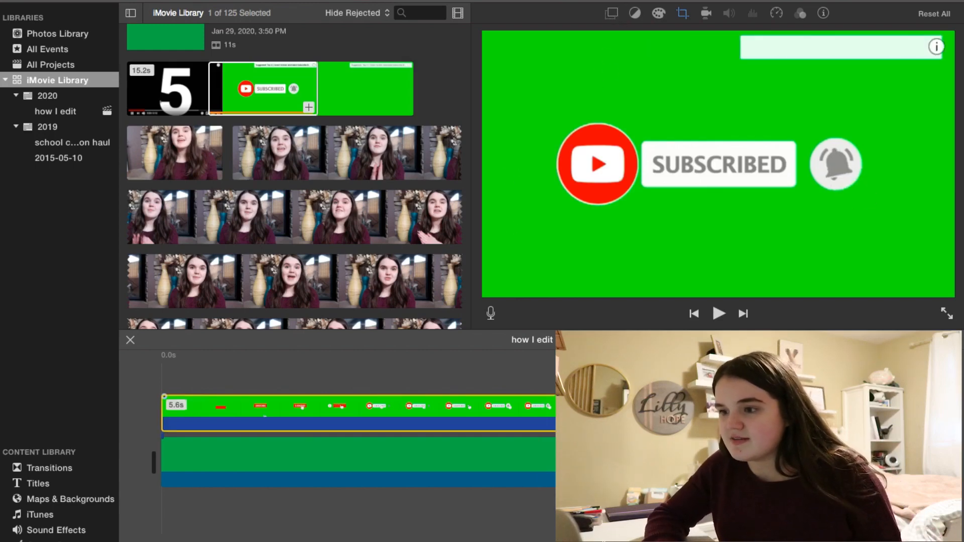
click(610, 15)
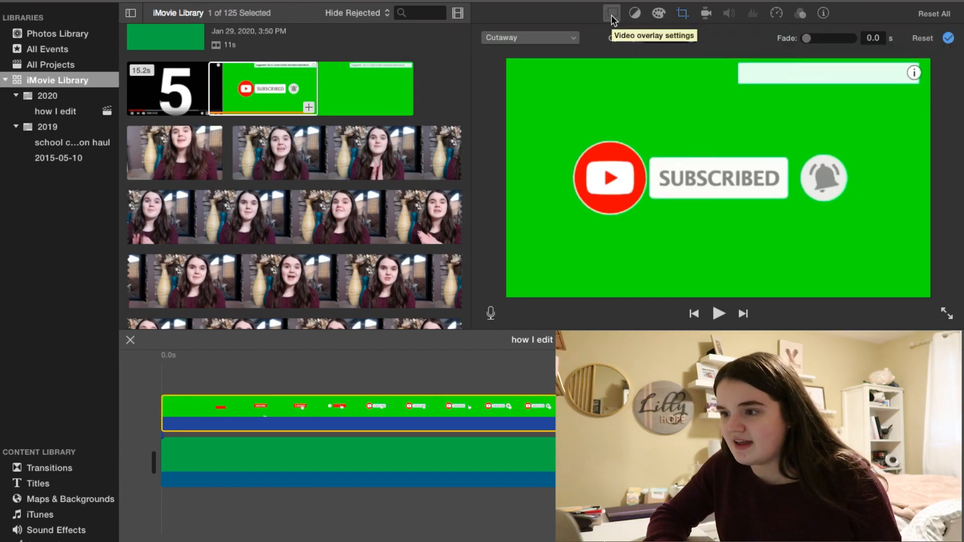
click(552, 41)
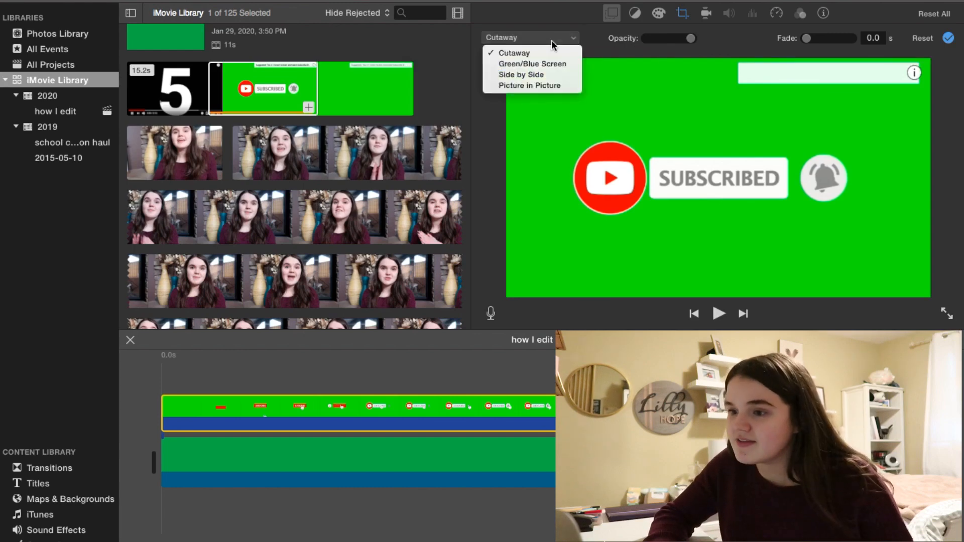
click(559, 84)
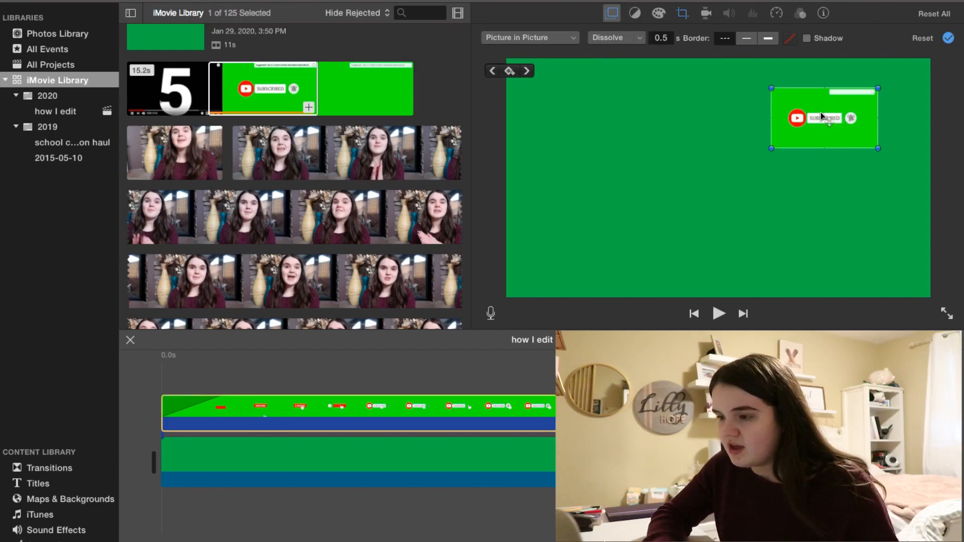
drag(824, 104, 691, 130)
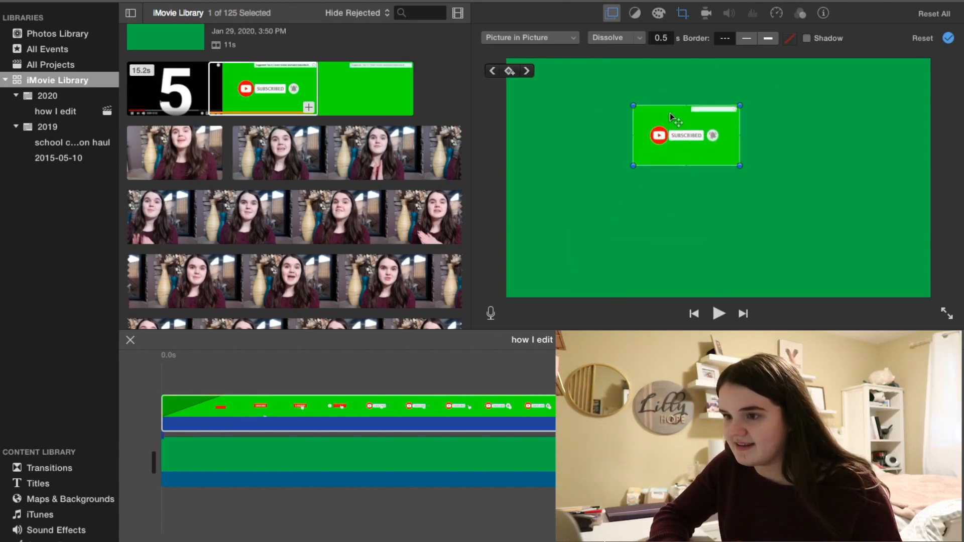
Crop the subscribe clip to the area around the subscribe button and bell.
click(682, 14)
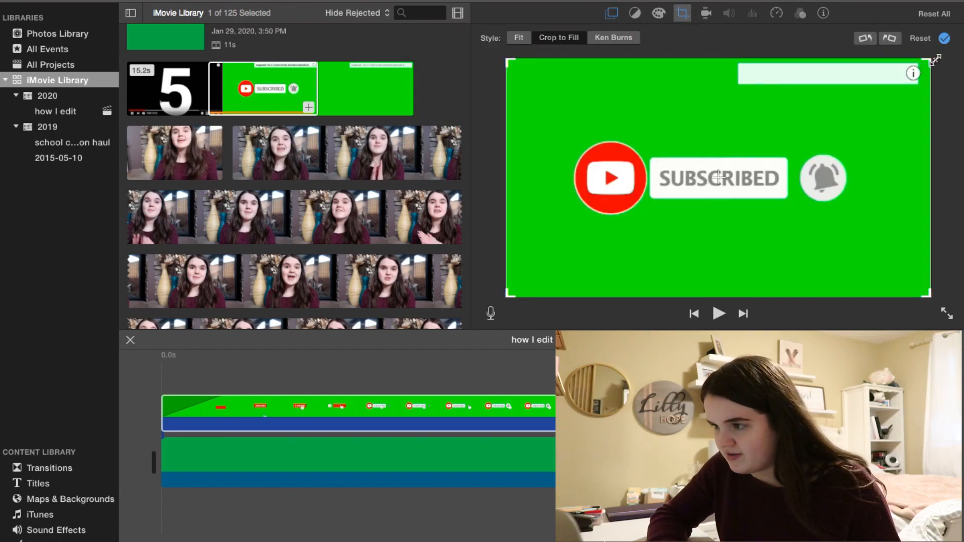
drag(935, 59, 900, 104)
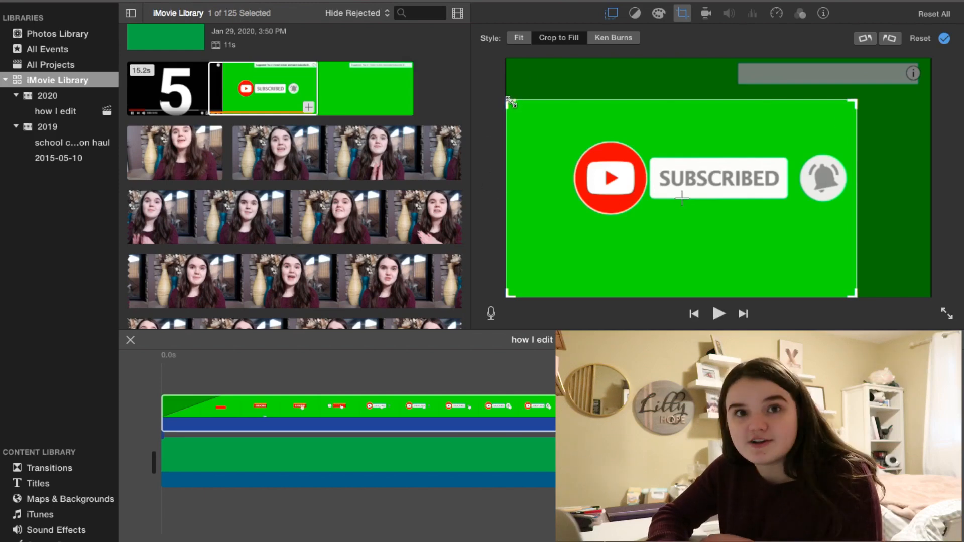
drag(511, 102, 552, 125)
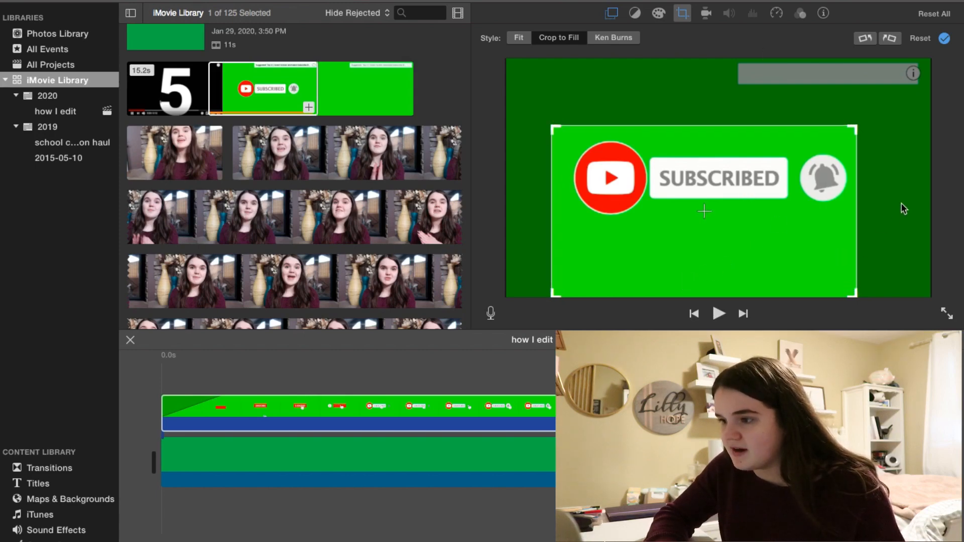
click(683, 14)
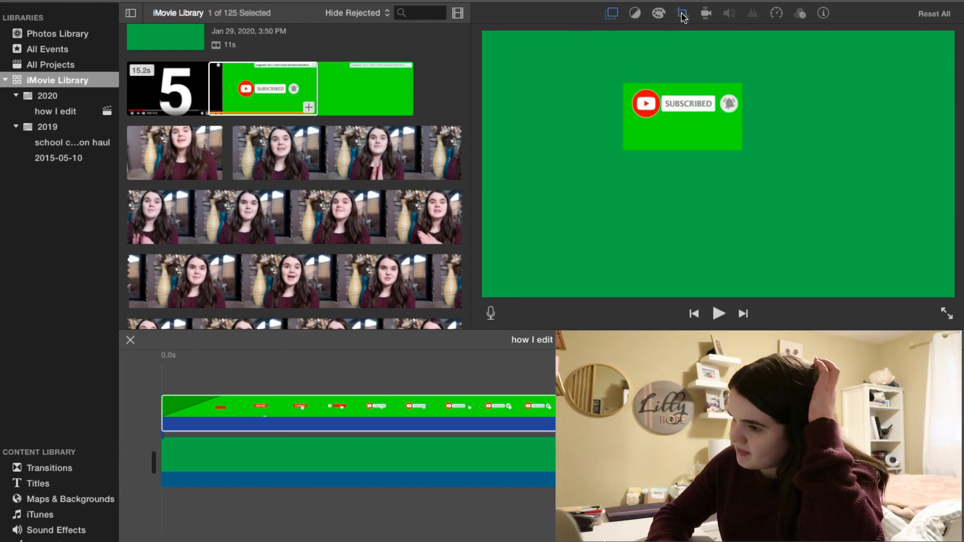
Enlarge the picture-in-picture inset, place it in the lower-left corner, and play back the result.
click(611, 14)
drag(685, 140, 557, 279)
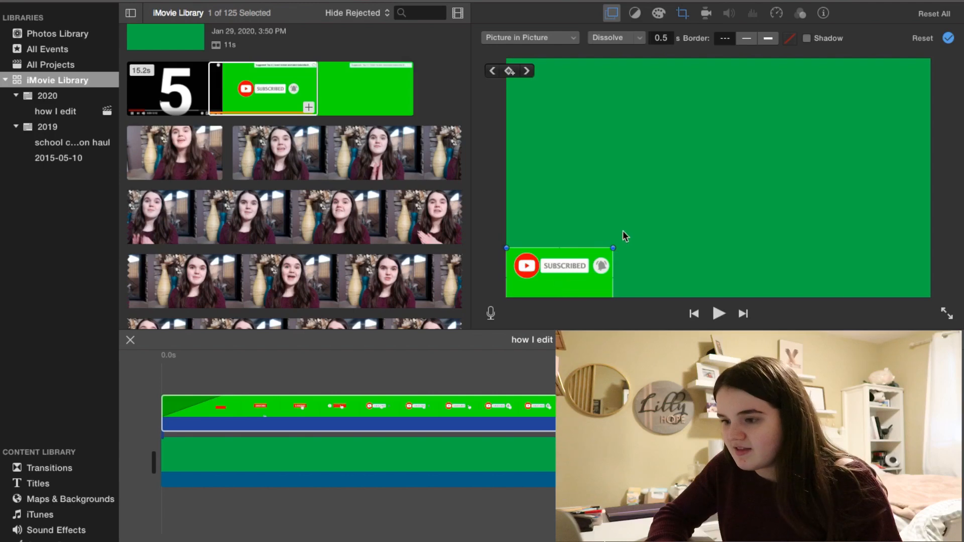
drag(613, 247, 755, 168)
drag(674, 209, 668, 262)
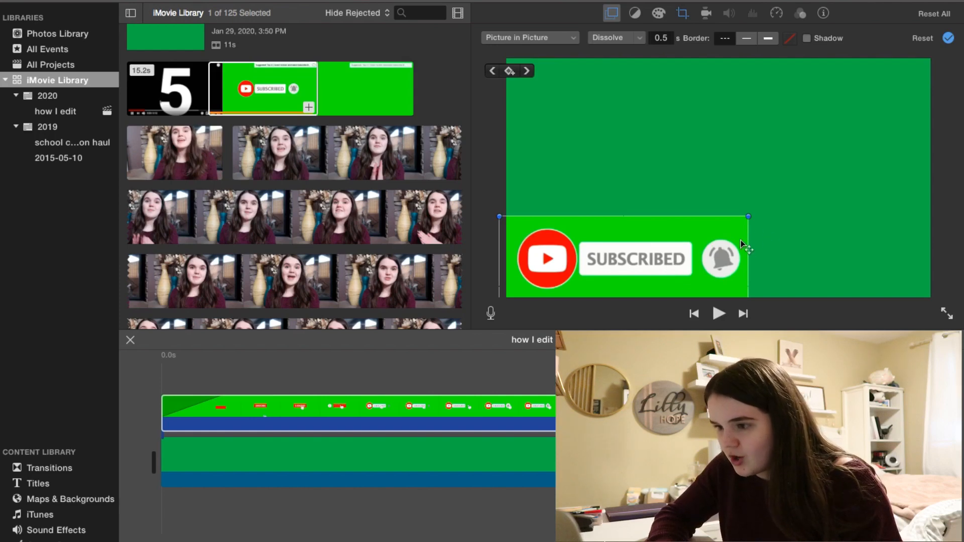
click(627, 509)
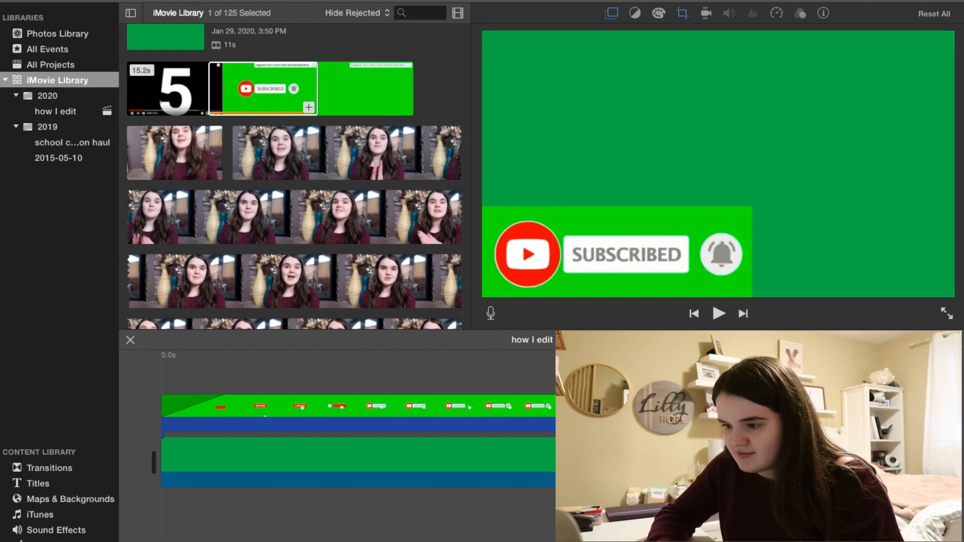
click(162, 357)
click(721, 312)
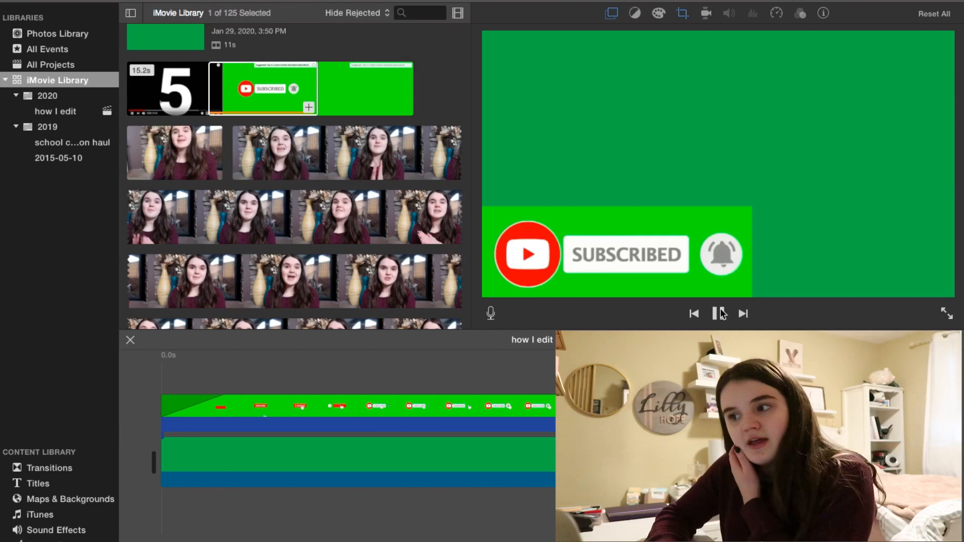
Stop playback and share the finished subscribe-button project to Theater.
click(721, 313)
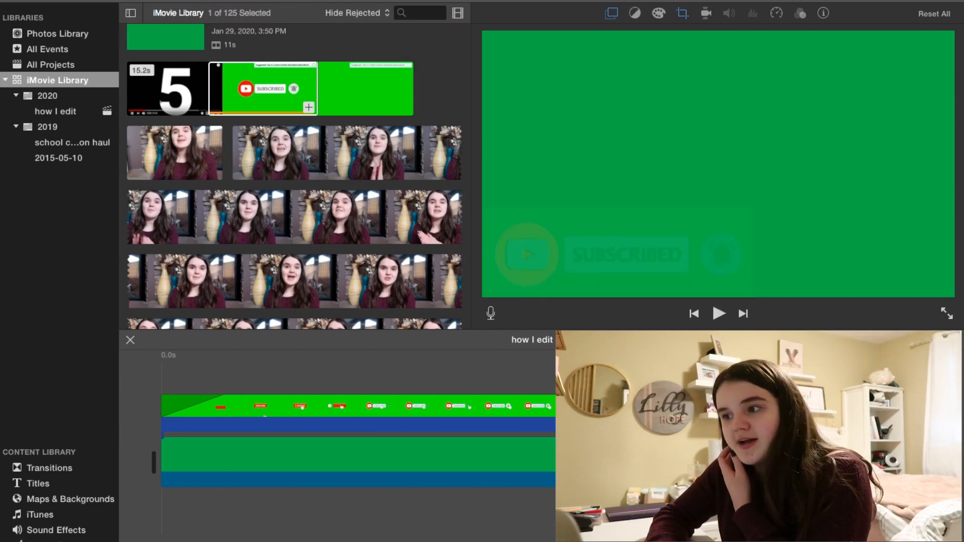
click(780, 2)
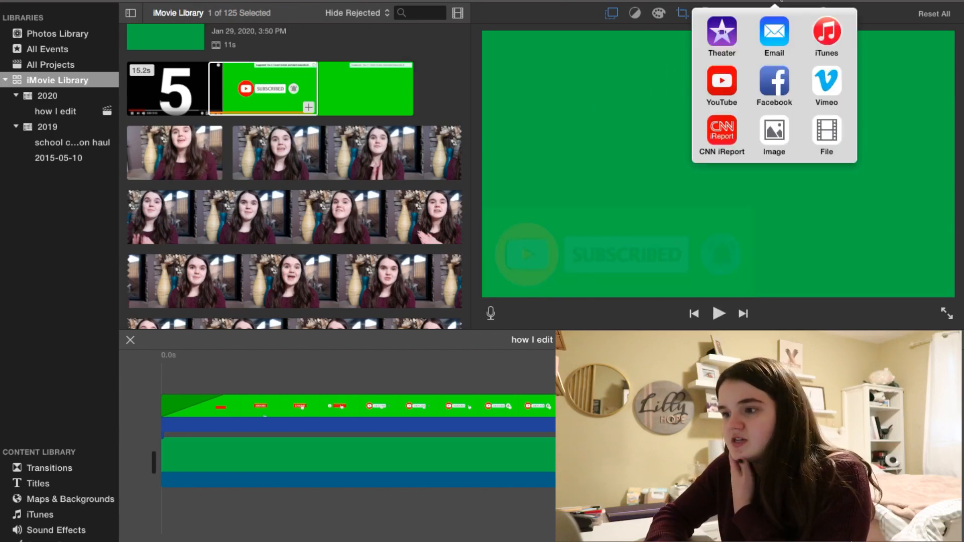
click(725, 39)
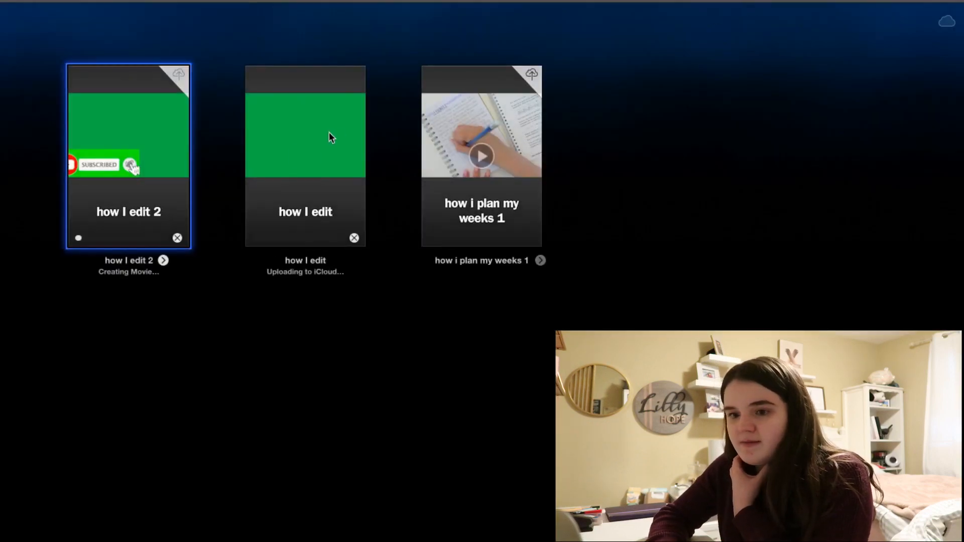
Create a new movie project named how I edit videos, assigned to the how I edit event.
click(718, 61)
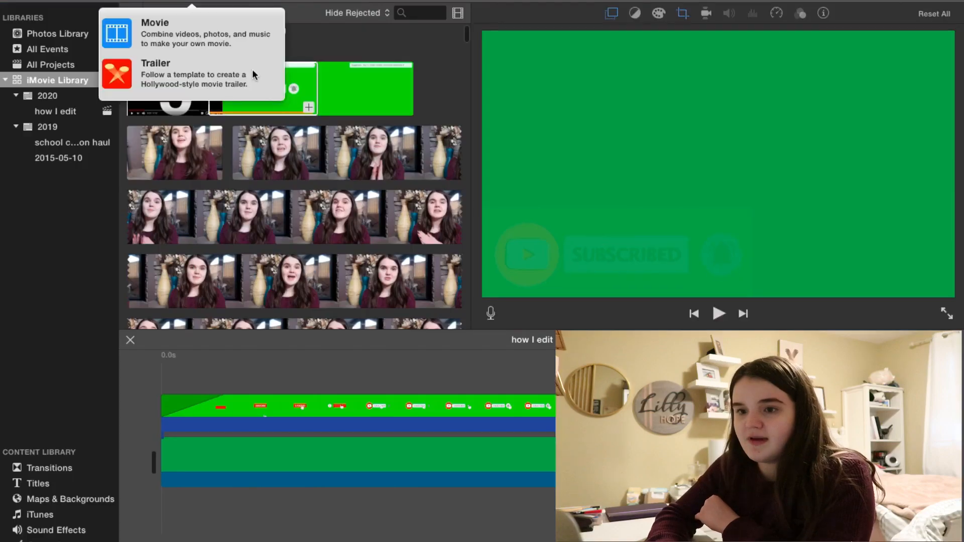
click(194, 31)
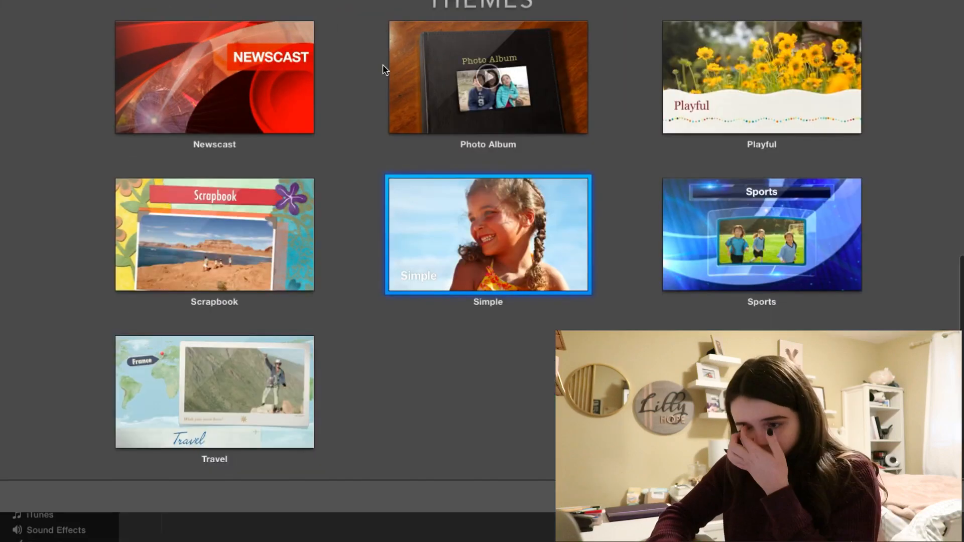
key(Return)
click(556, 28)
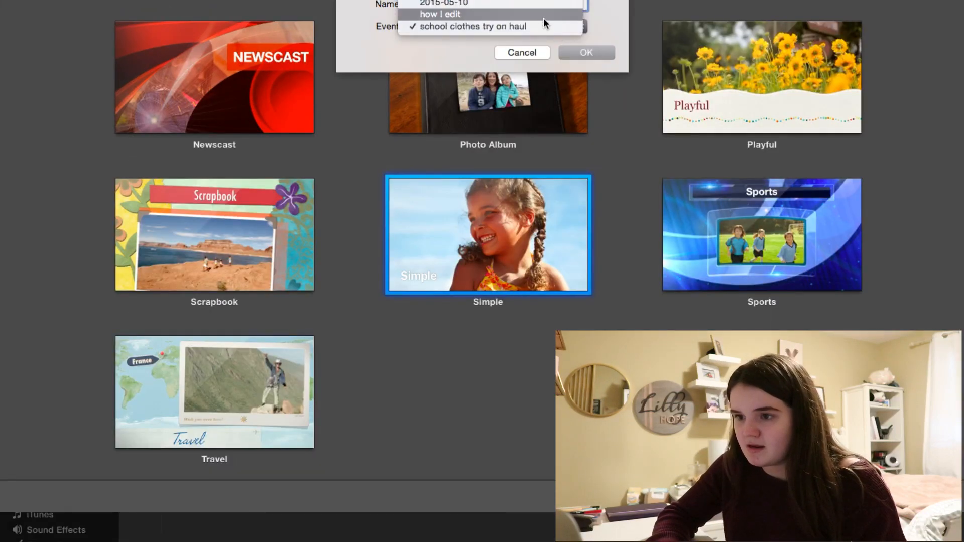
click(544, 17)
text(how I edit videos)
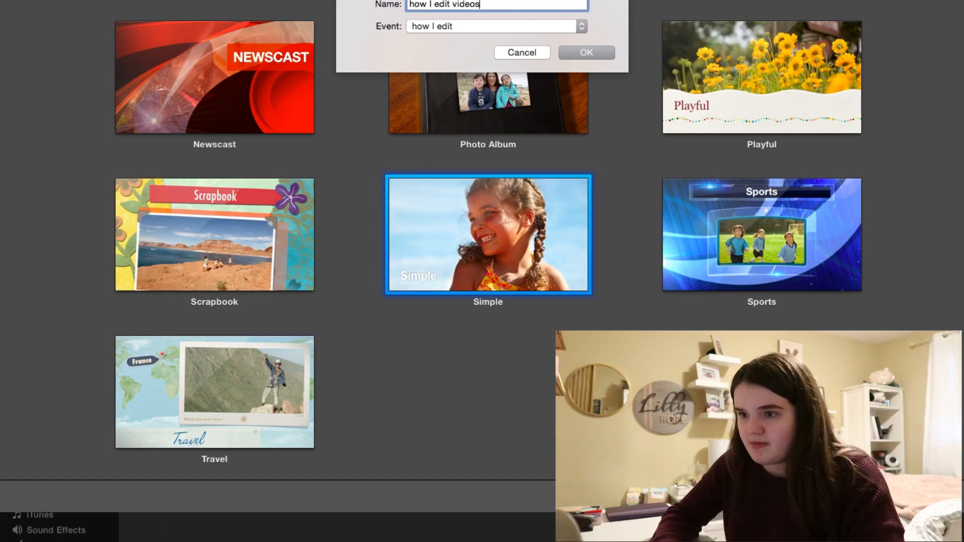
click(595, 48)
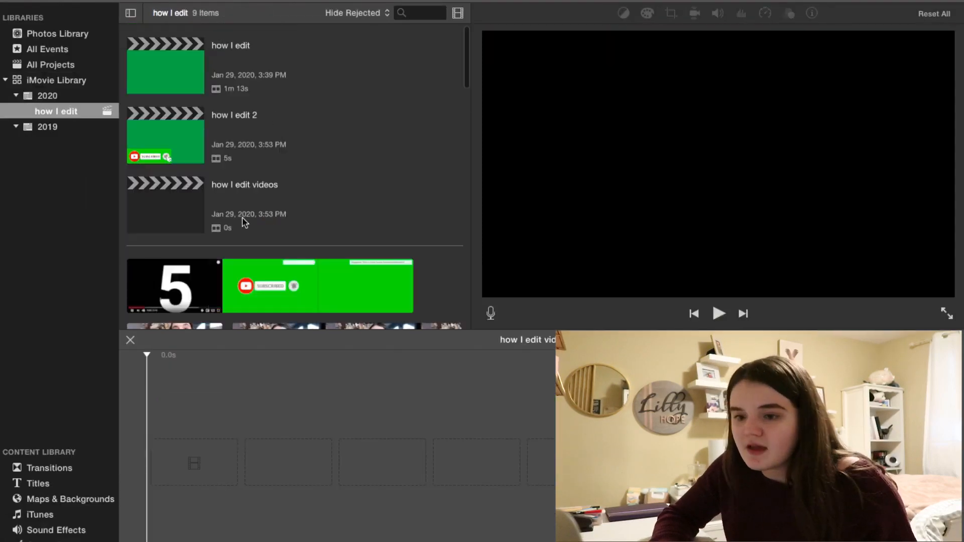
Select a range of the talking-head footage in the browser and add it to the new project's timeline.
scroll(236, 231, down, 5)
scroll(236, 236, up, 4)
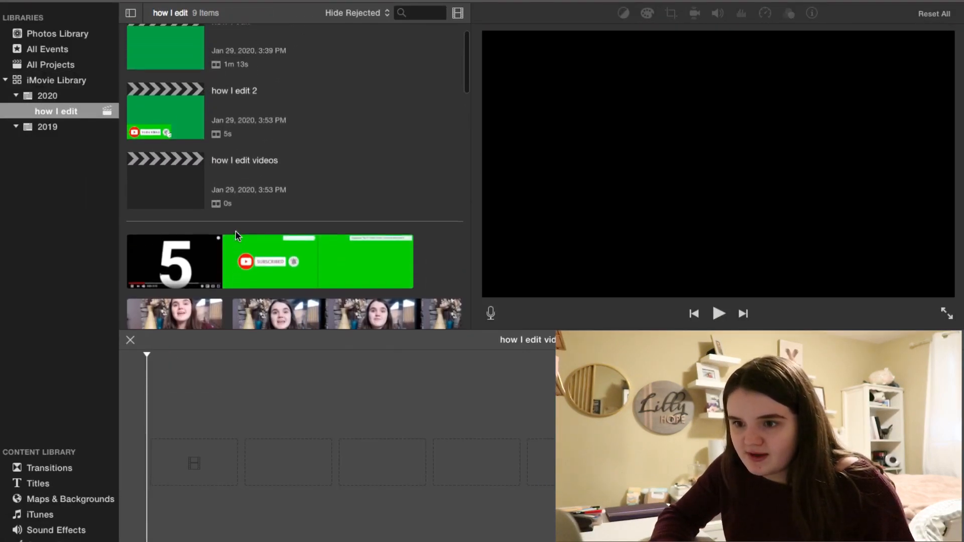
scroll(236, 236, down, 5)
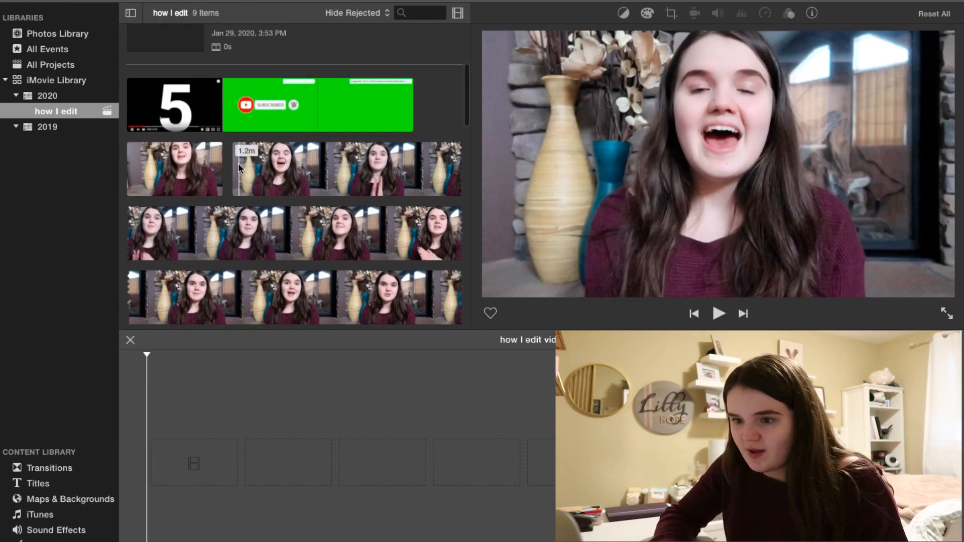
drag(238, 168, 466, 272)
drag(378, 287, 356, 296)
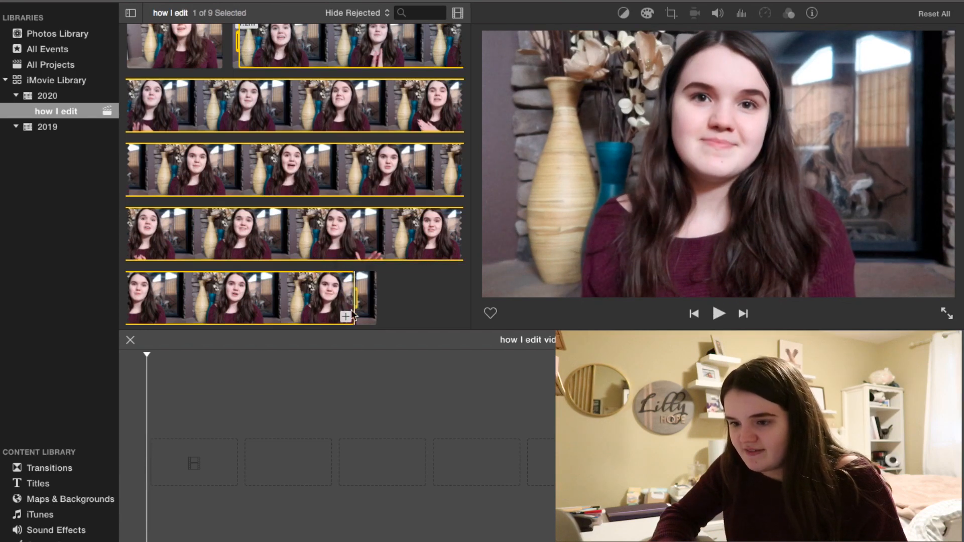
click(346, 317)
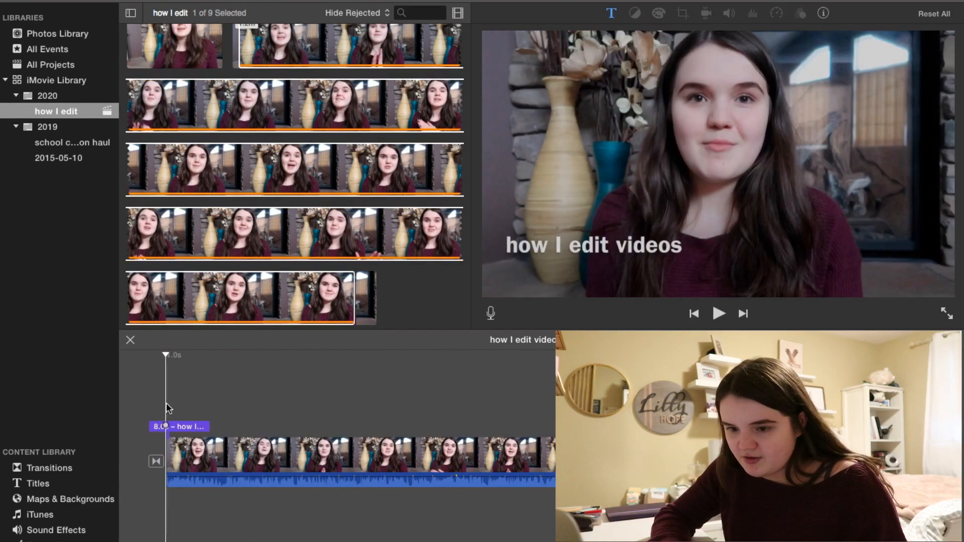
Turn off automatic titles and transitions so the automatic title is removed from the project.
double_click(198, 426)
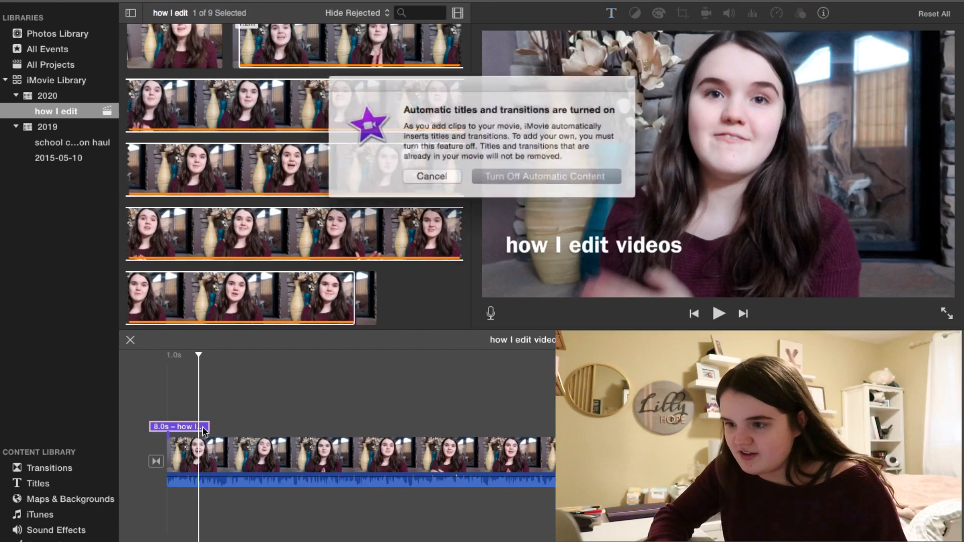
click(501, 173)
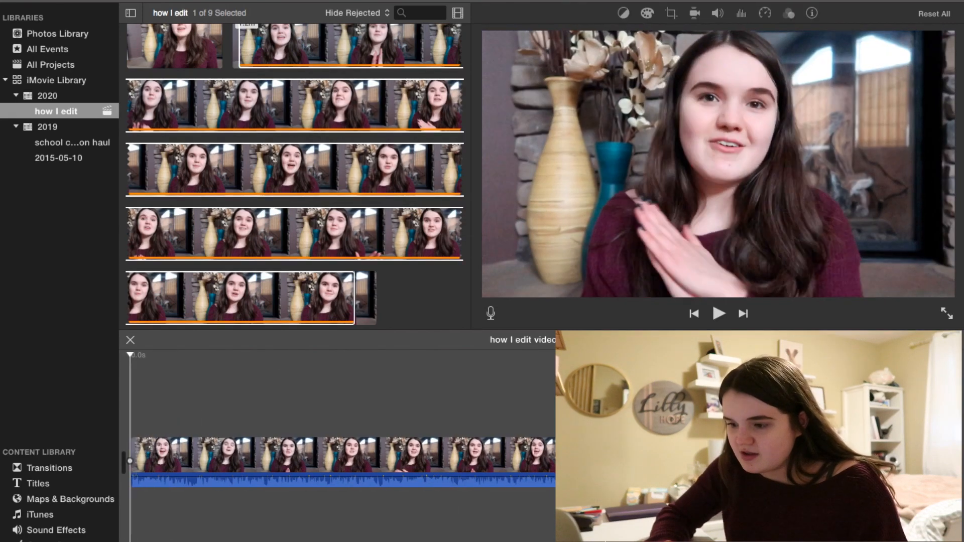
Play back the talking-head clip from the start of the timeline.
click(597, 470)
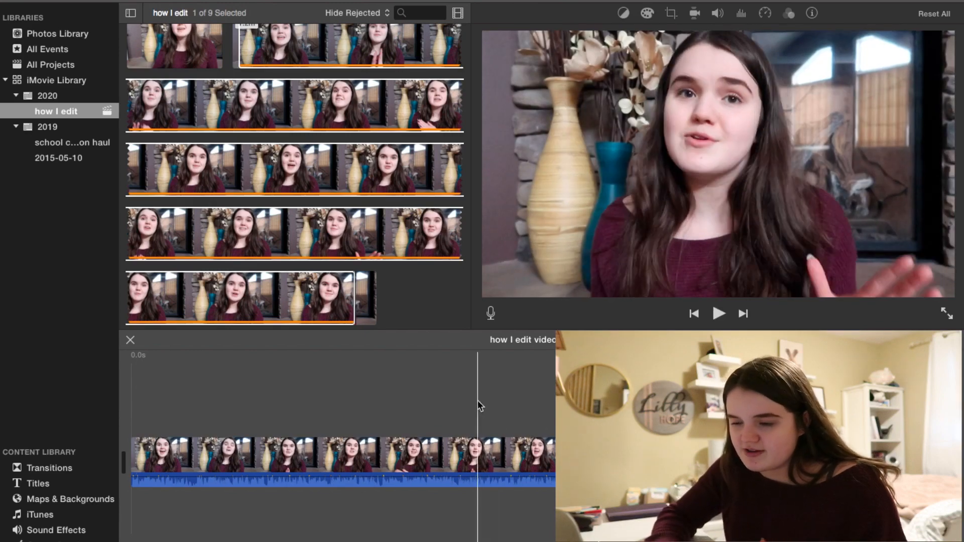
click(134, 366)
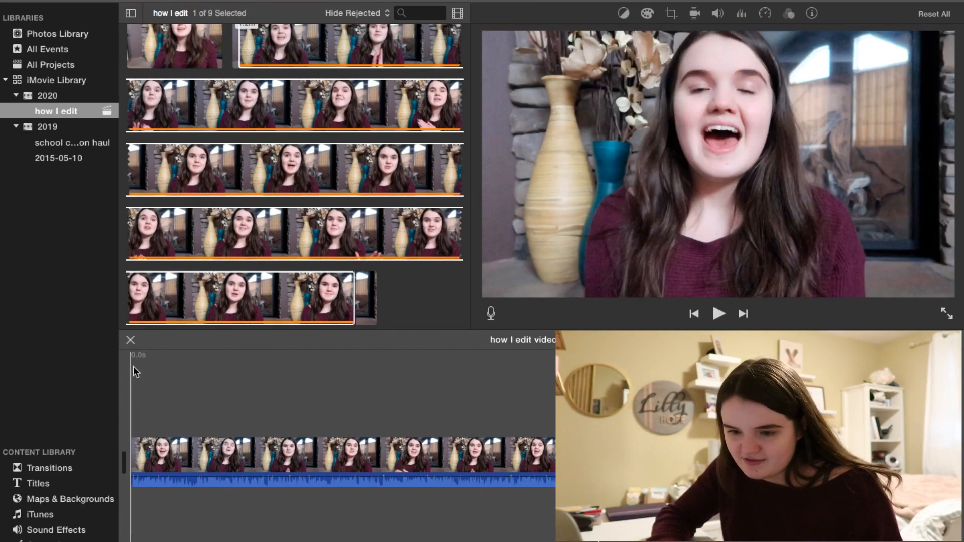
click(718, 314)
click(718, 315)
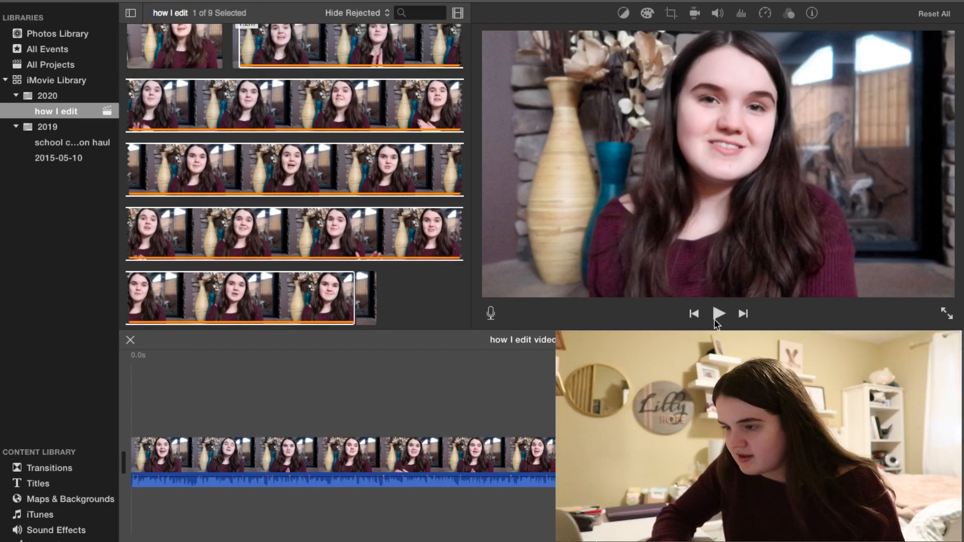
click(718, 314)
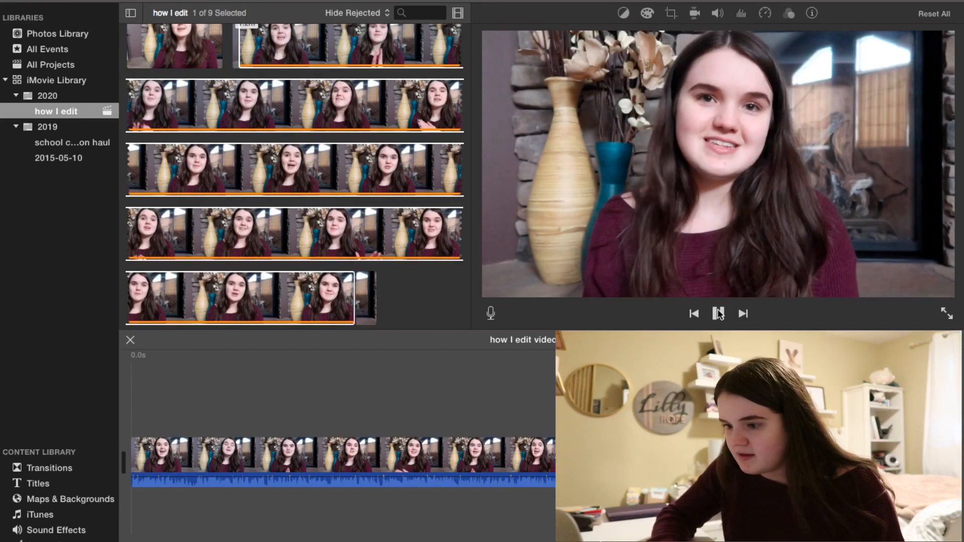
click(718, 315)
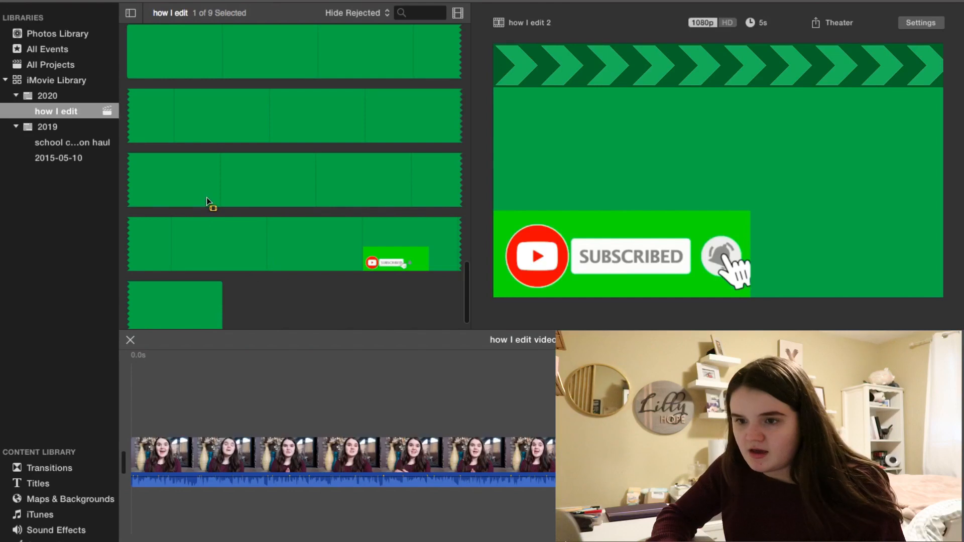
Select the subscribe animation range in the browser and place it above the talking-head clip near the end of the timeline.
scroll(206, 197, down, 1)
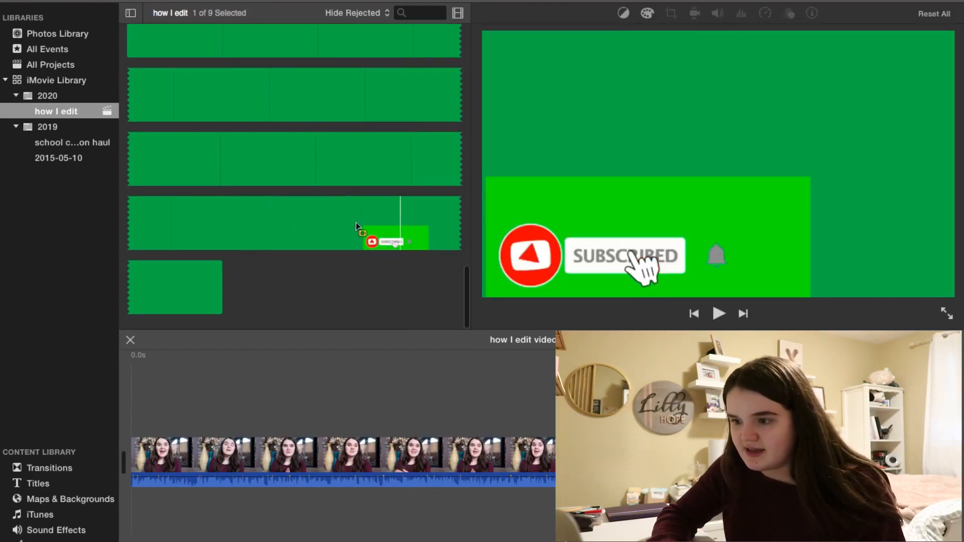
drag(331, 220, 373, 217)
click(364, 261)
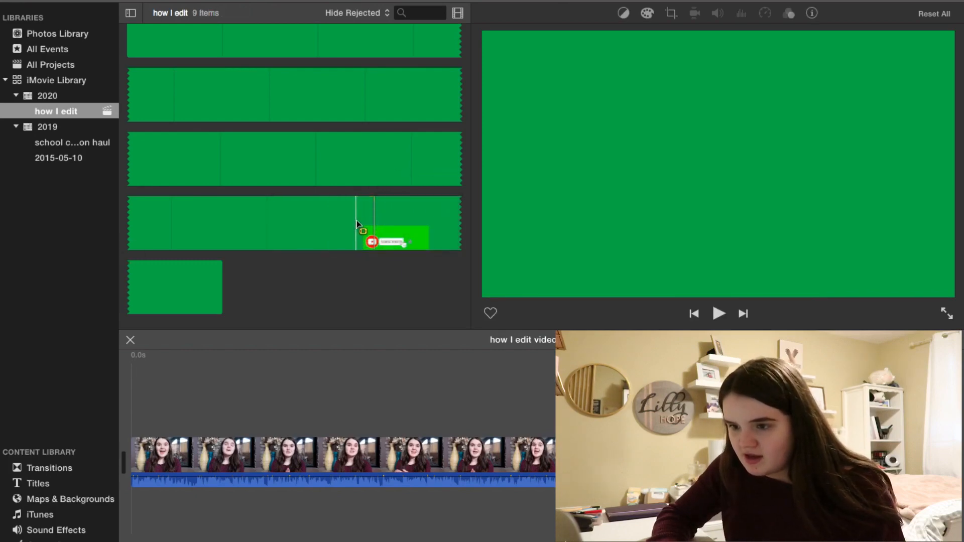
drag(362, 221, 181, 296)
click(171, 306)
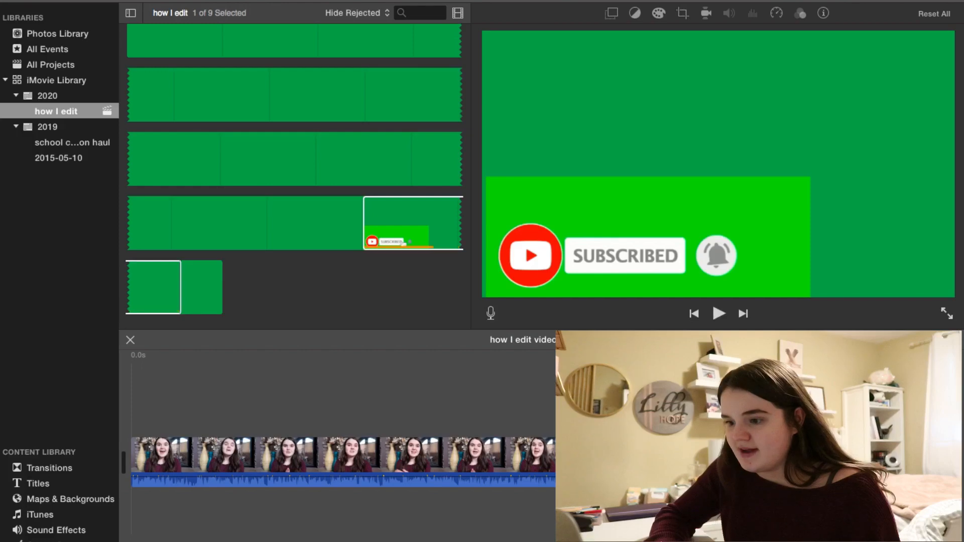
click(534, 422)
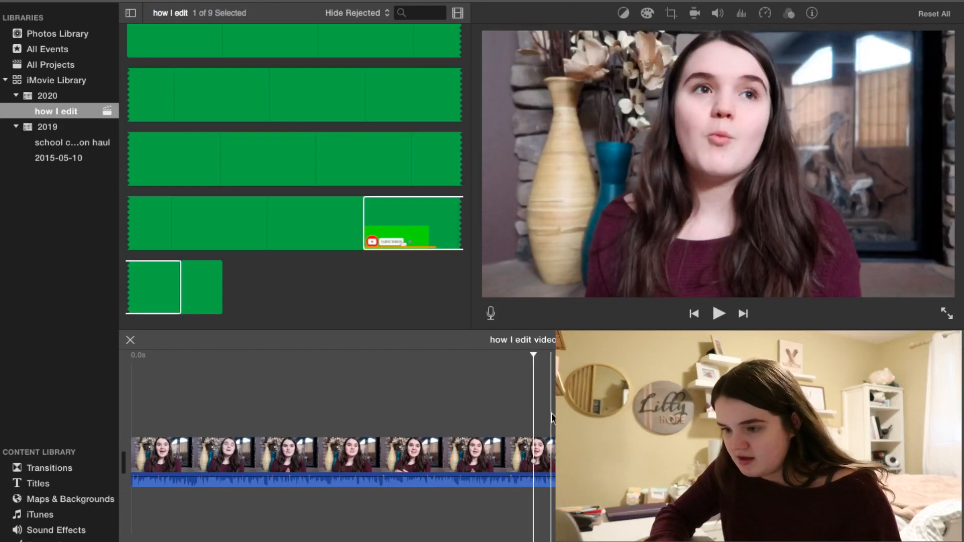
drag(585, 421, 574, 422)
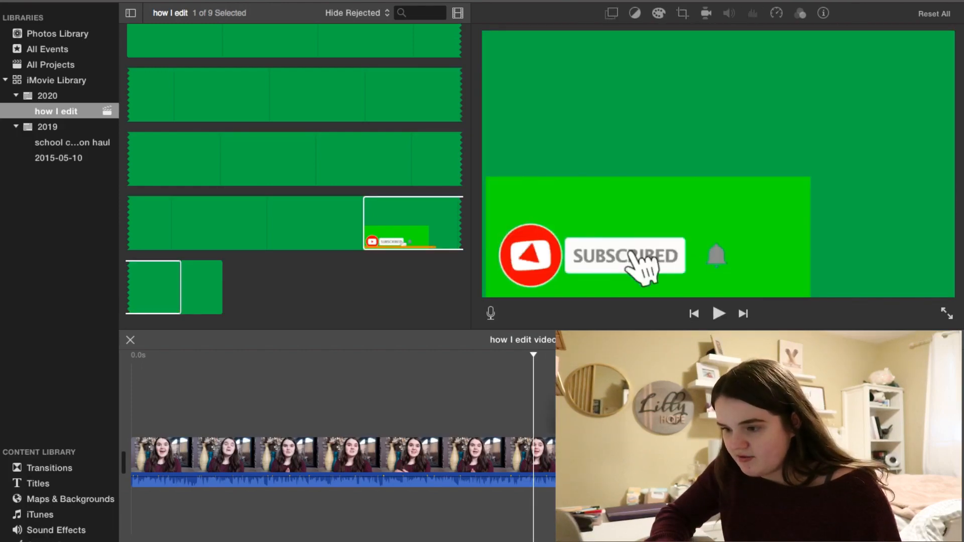
Play back the end of the timeline to preview the subscribe clip.
click(565, 416)
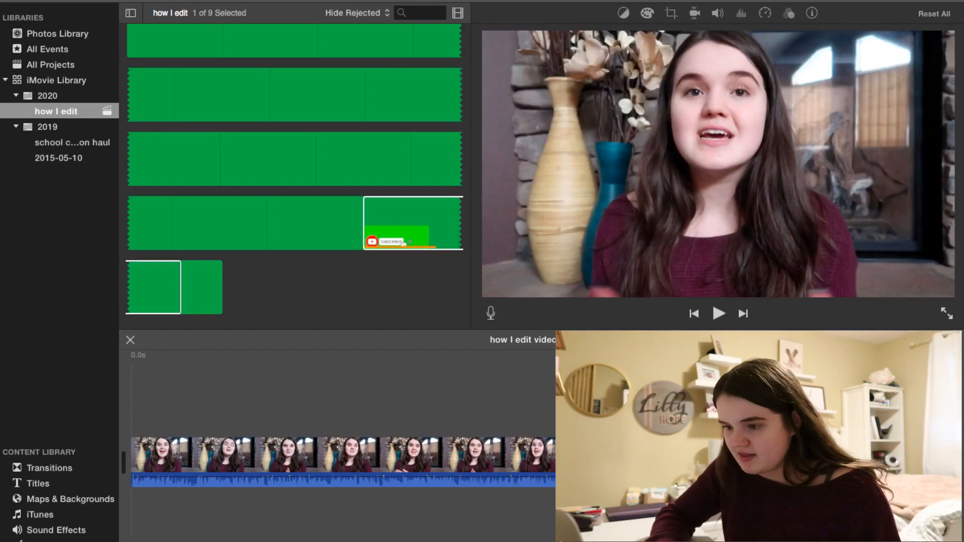
click(715, 311)
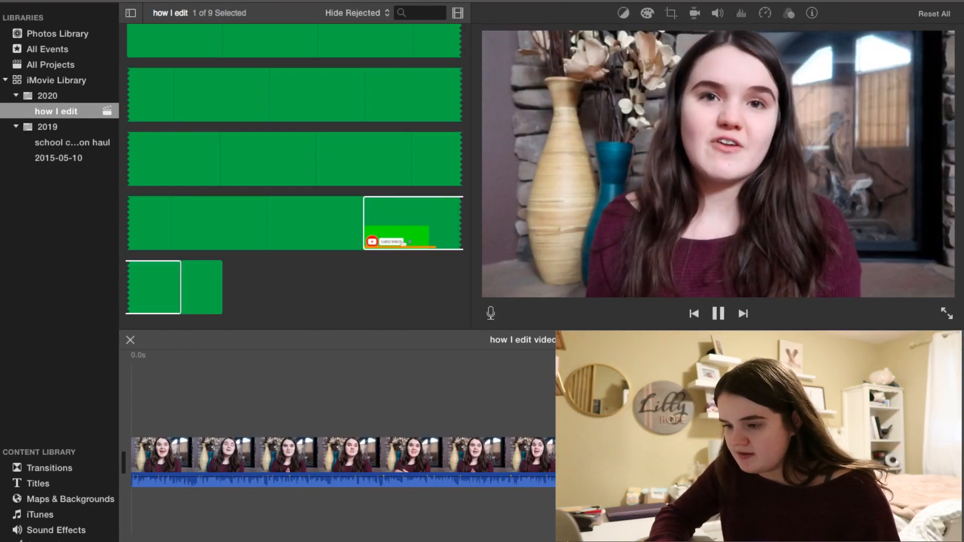
click(714, 309)
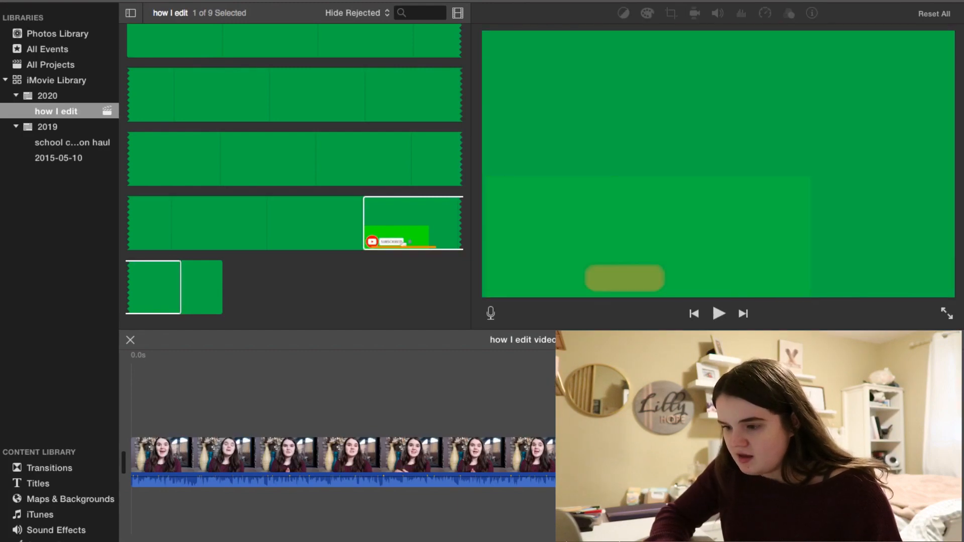
click(719, 313)
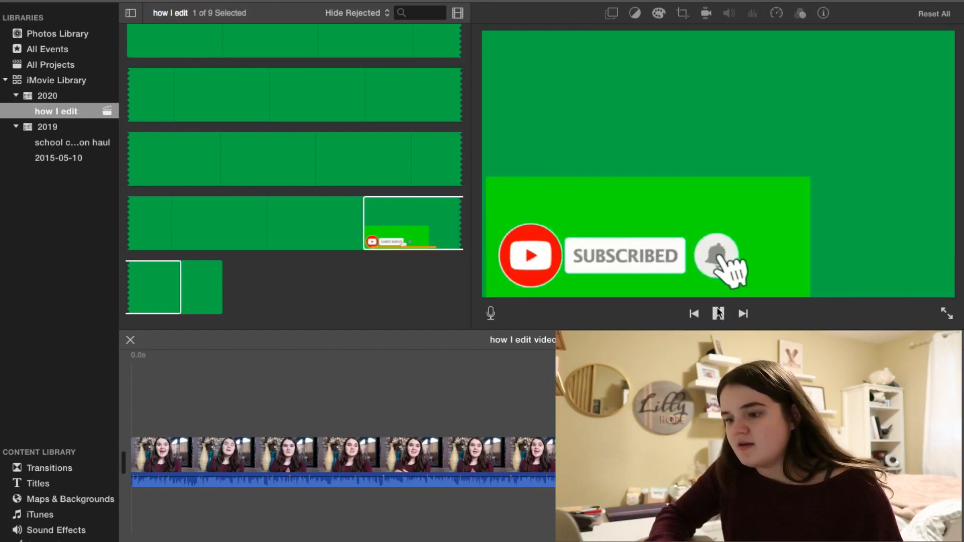
click(719, 313)
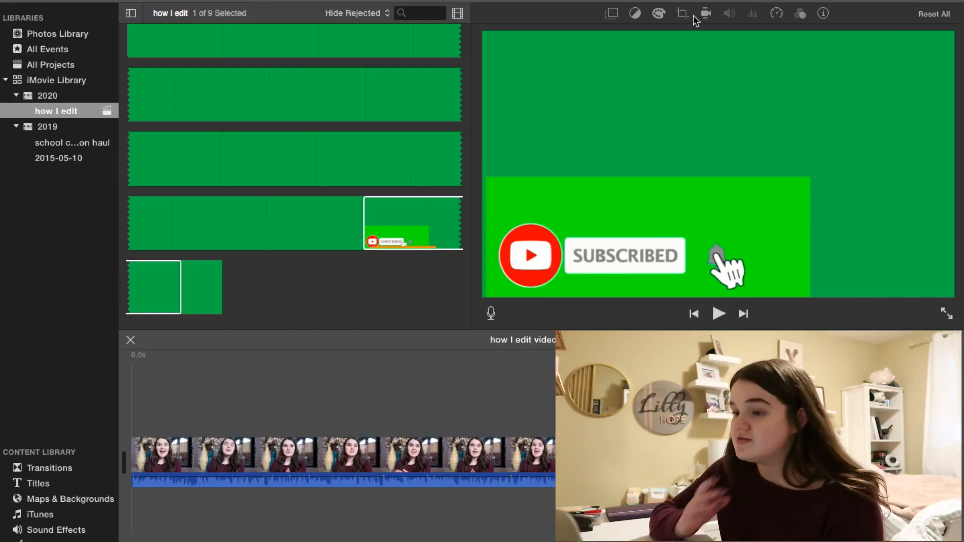
Set the subscribe clip's video overlay to Green/Blue Screen.
click(612, 13)
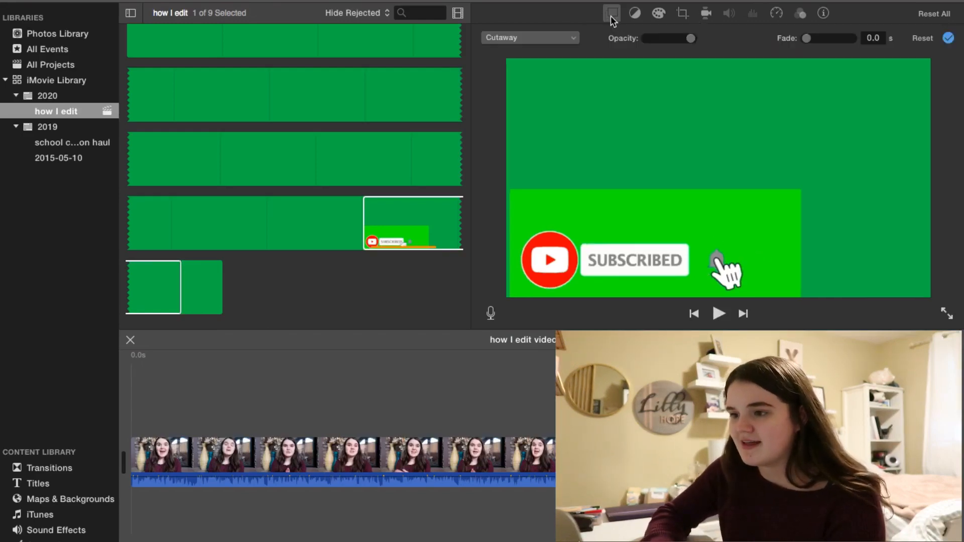
click(552, 38)
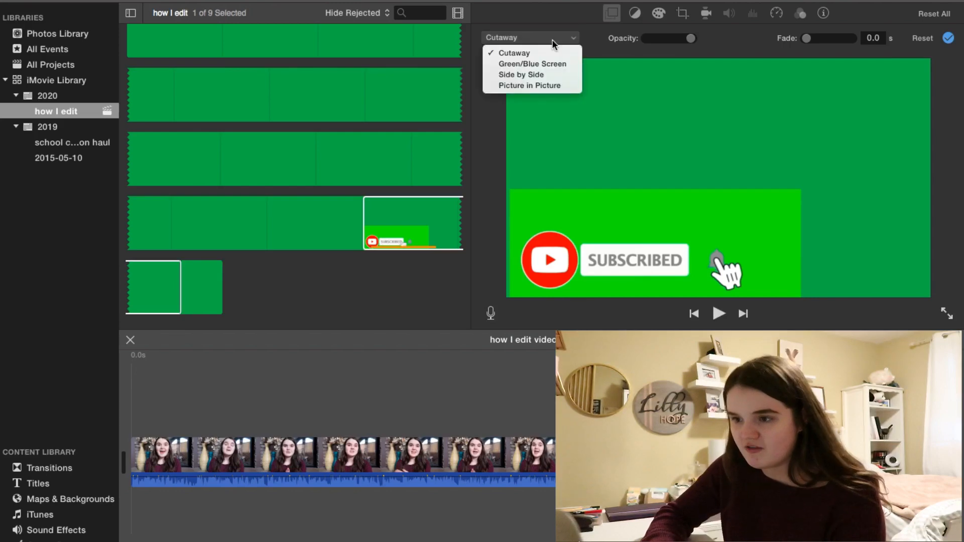
click(544, 64)
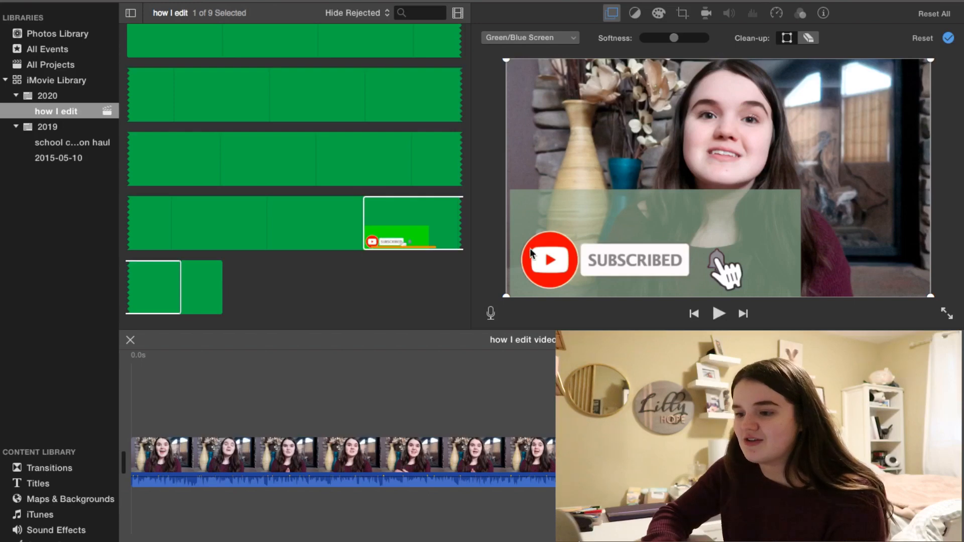
Use the clean-up eraser on the remaining green area of the overlay, then play back the result.
click(808, 39)
click(755, 222)
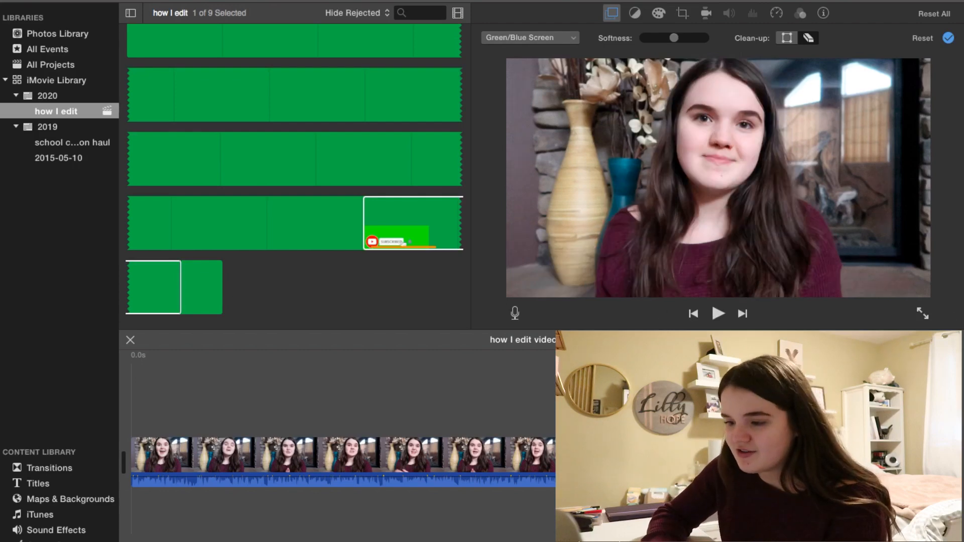
click(554, 413)
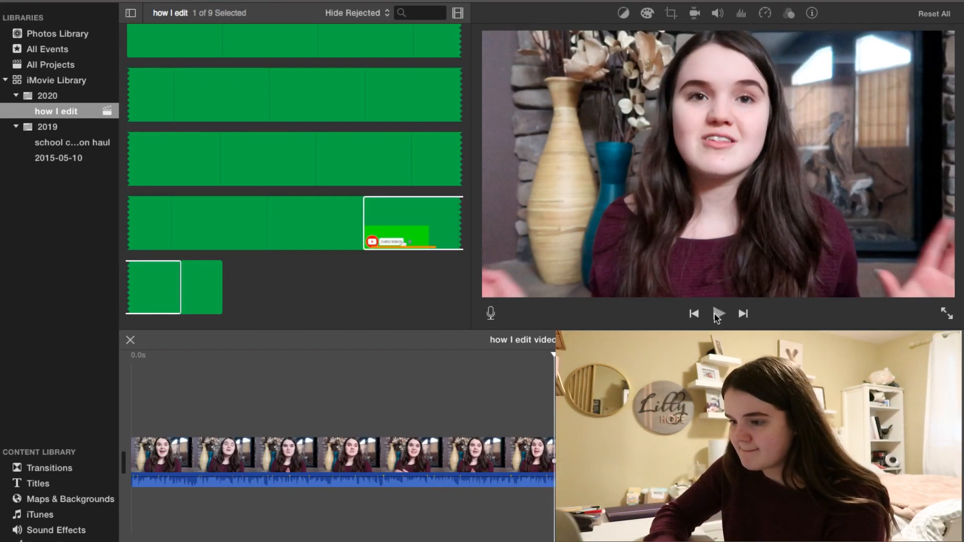
click(718, 314)
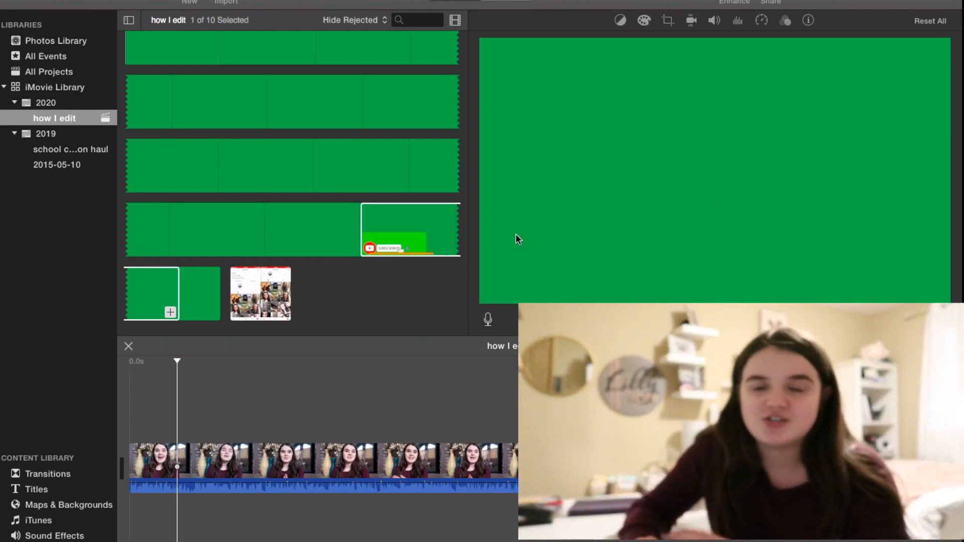
Place the Instagram screen-recording clip above the talking-head clip near the start of the timeline, nudging it slightly later.
click(257, 305)
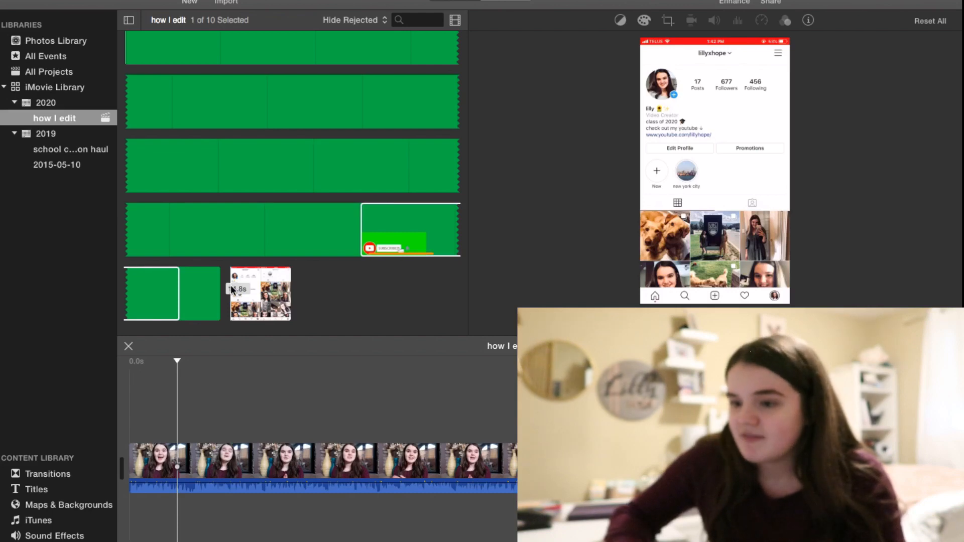
drag(232, 290, 196, 396)
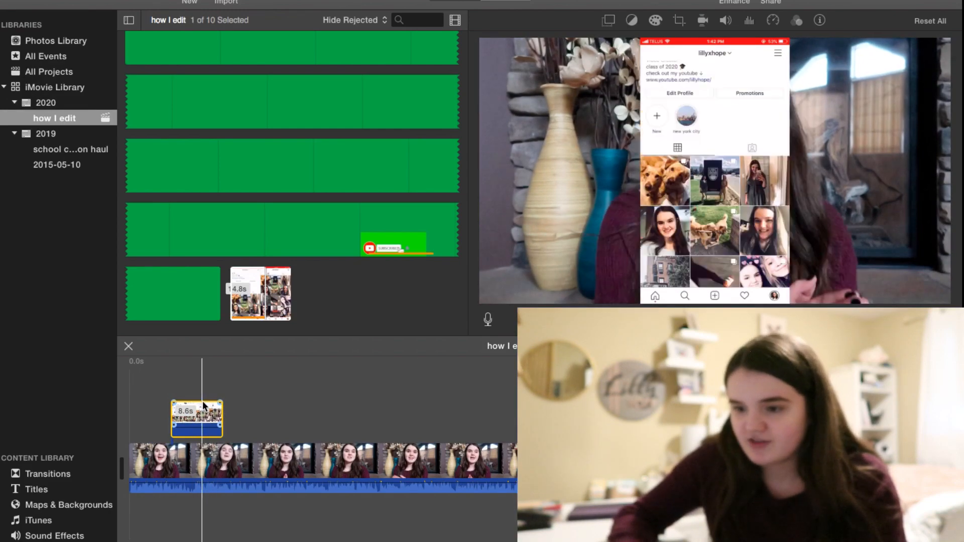
drag(201, 405, 218, 404)
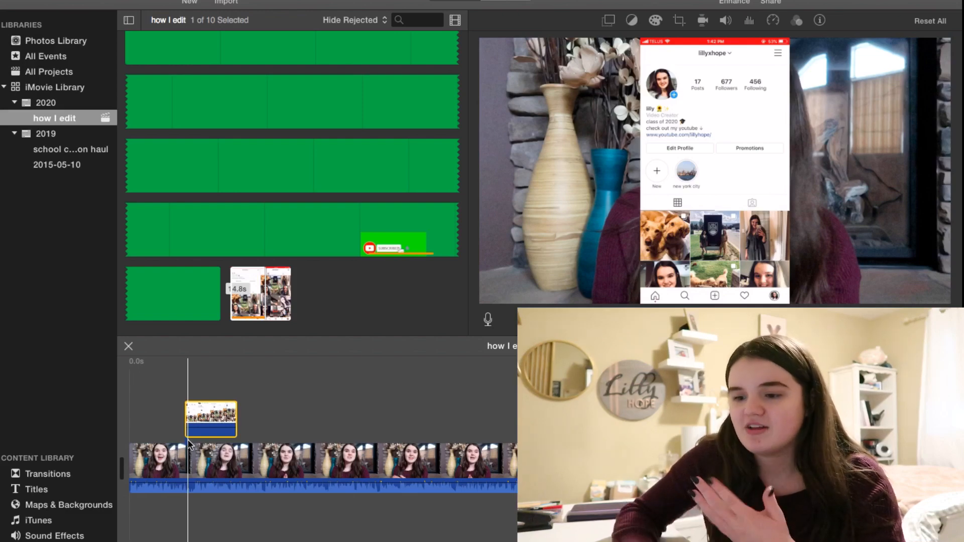
Move the Instagram clip's Picture in Picture inset to the right side of the video frame.
double_click(219, 418)
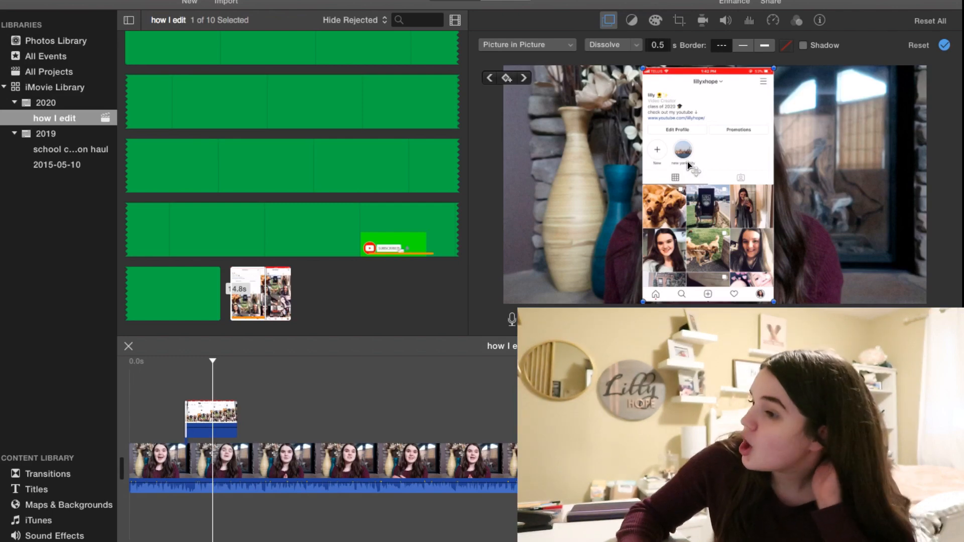
drag(688, 161, 832, 160)
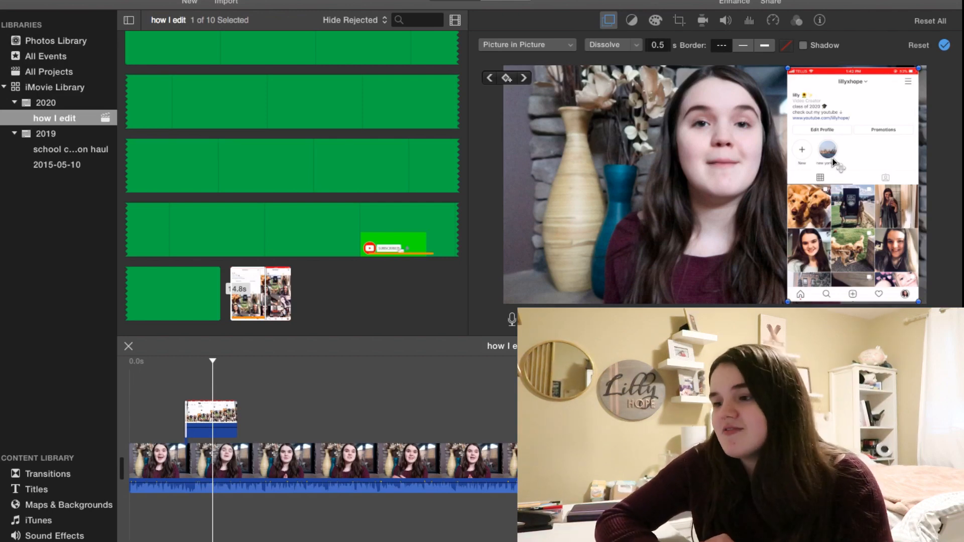
click(174, 467)
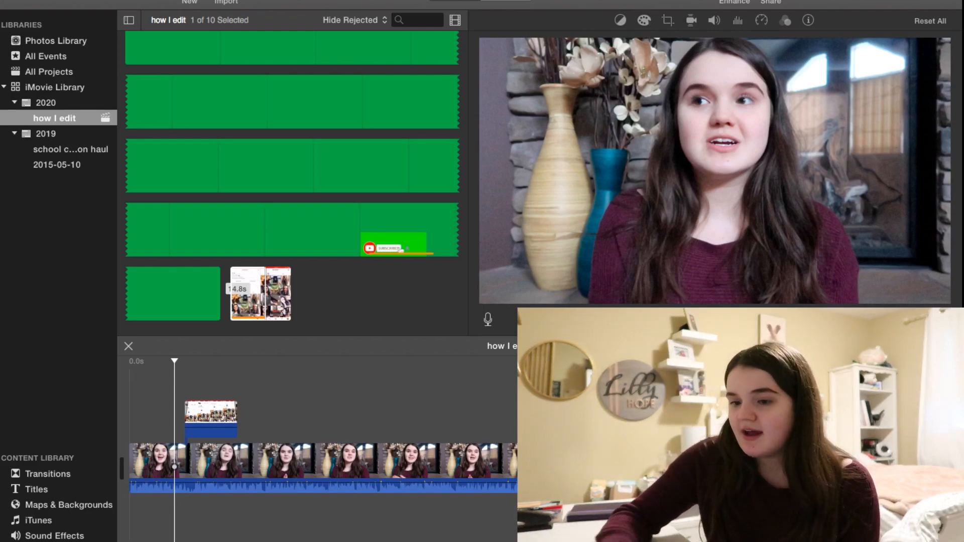
key(XF86AudioMute)
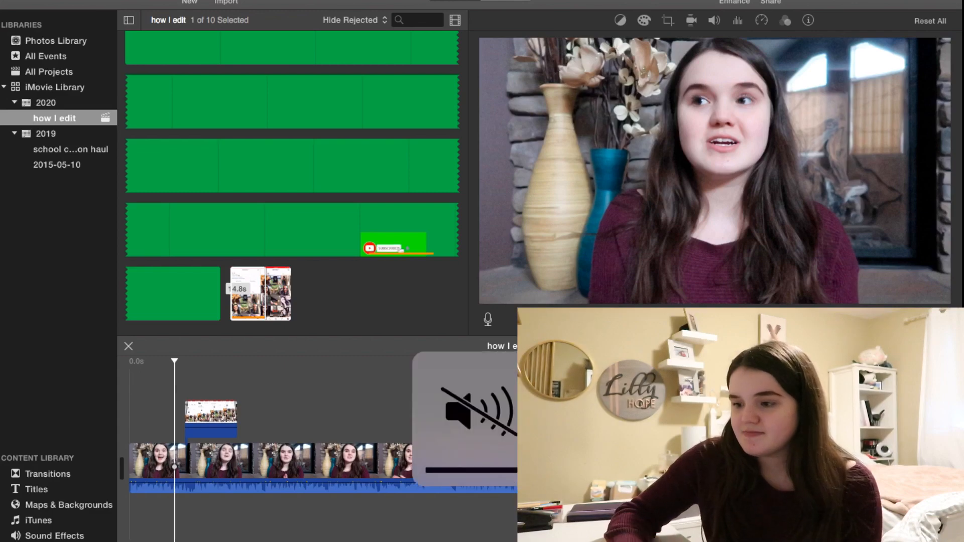
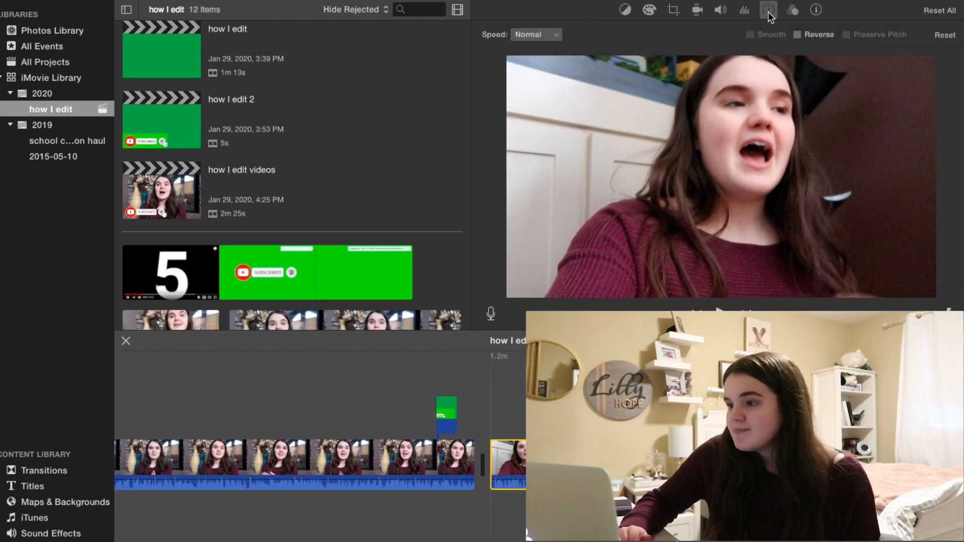
Try setting the selected clip's speed to Fast at 4x, then return it to Normal.
click(558, 33)
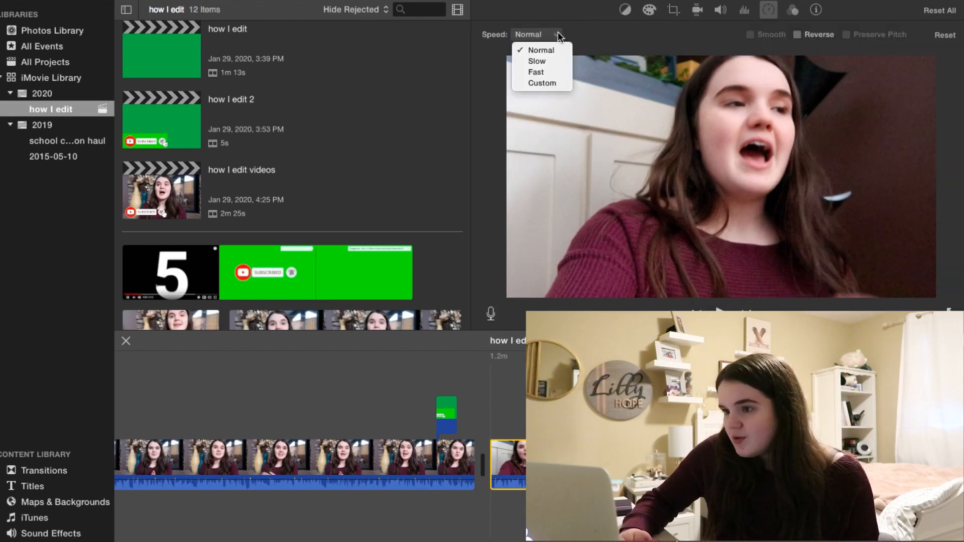
click(554, 70)
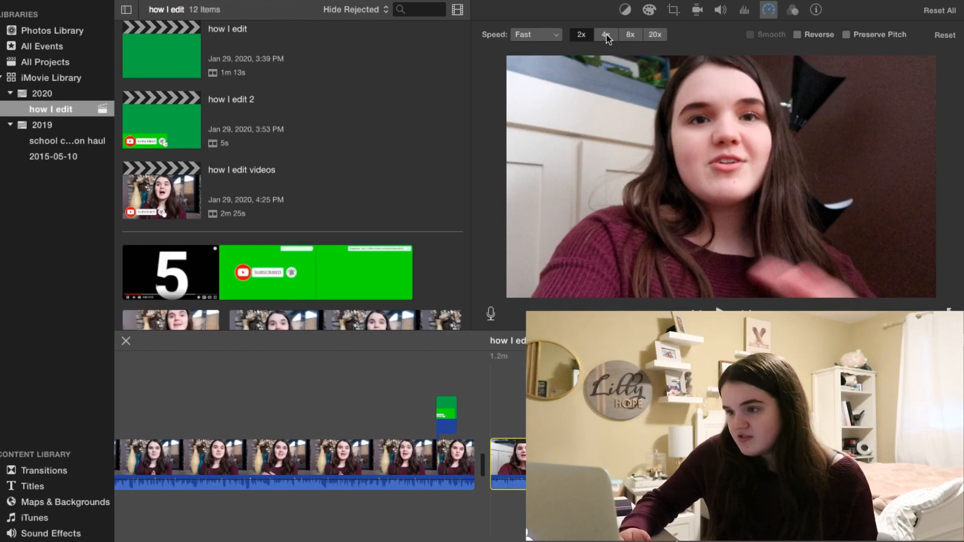
click(606, 34)
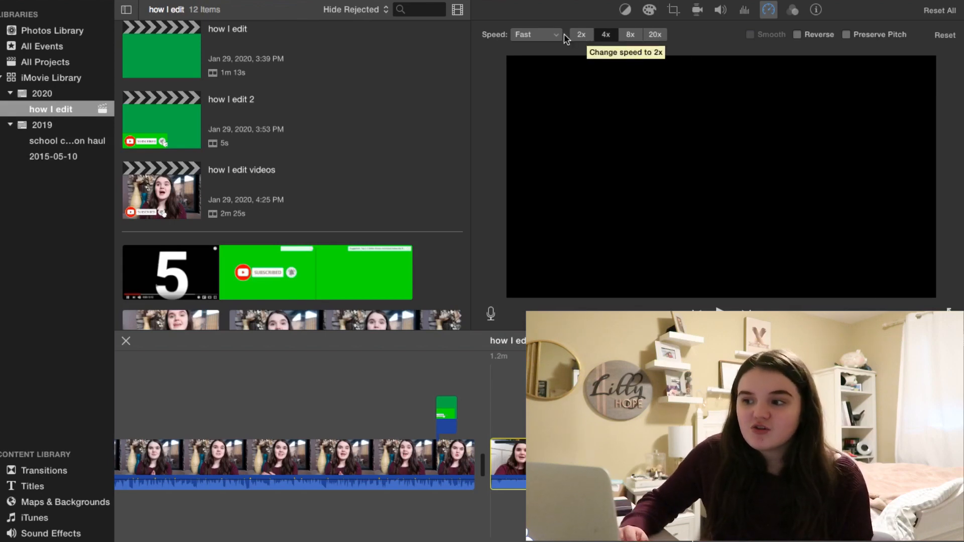
click(547, 35)
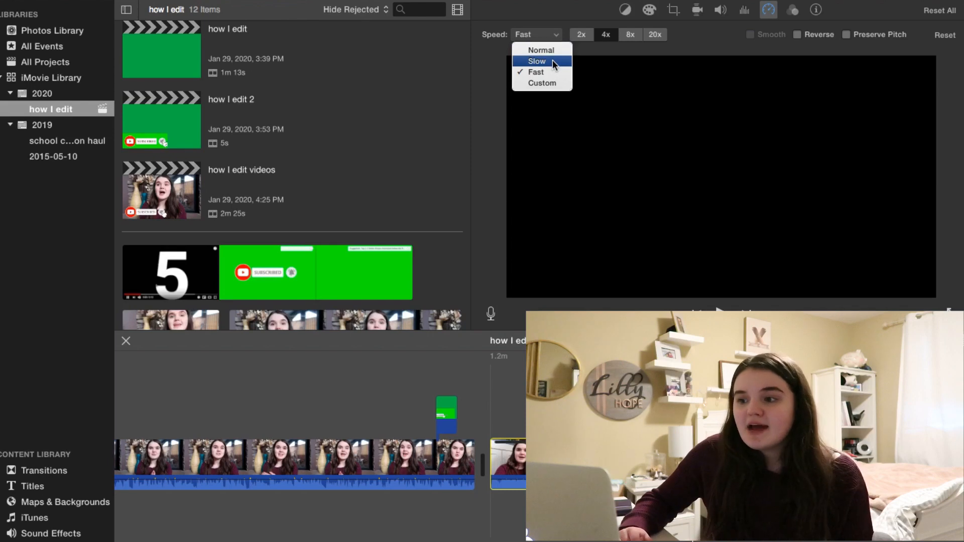
click(542, 50)
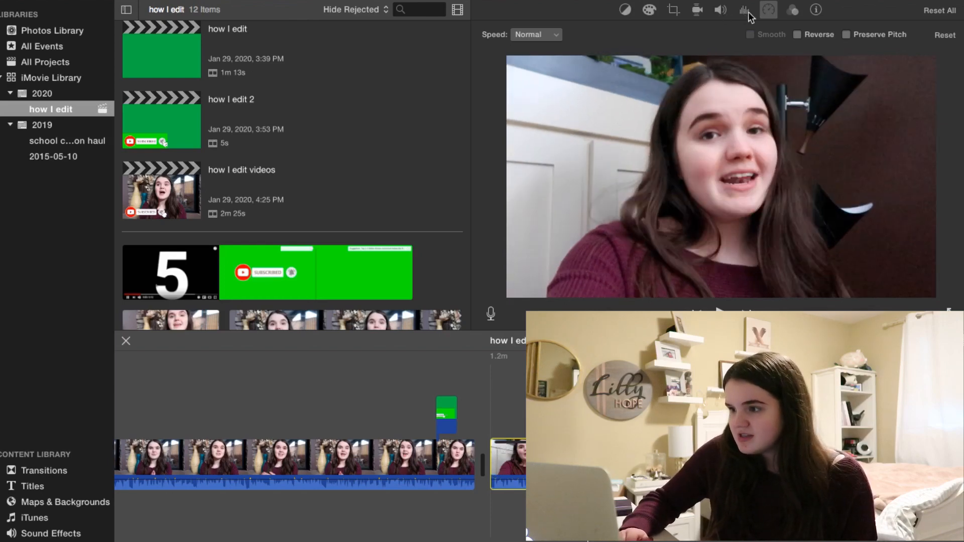
Try turning on Reverse for the selected clip, then switch Reverse off again.
click(537, 37)
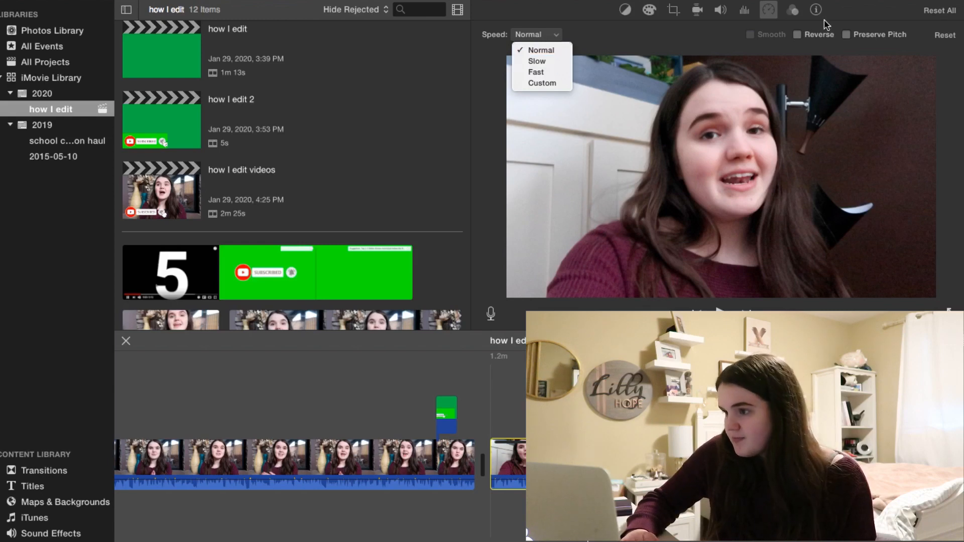
click(799, 34)
click(798, 34)
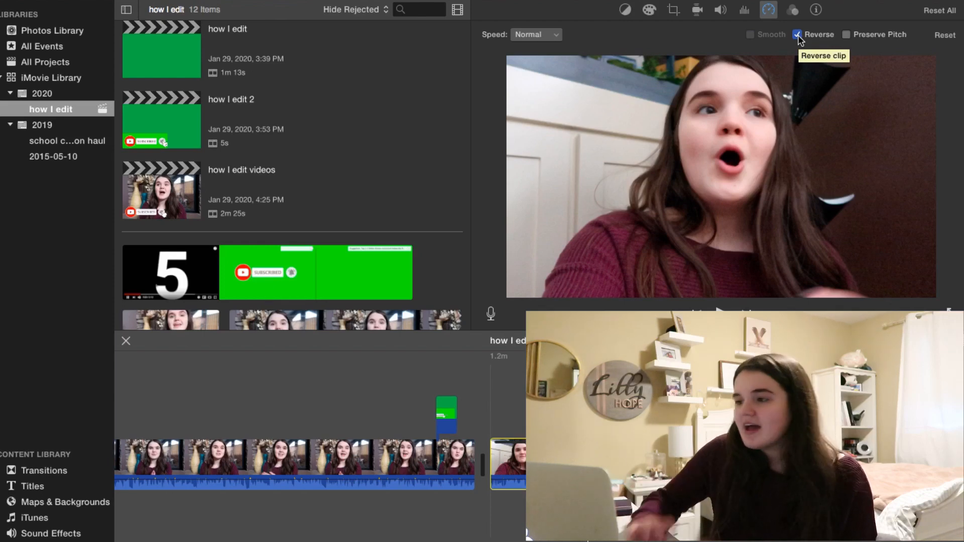
click(797, 35)
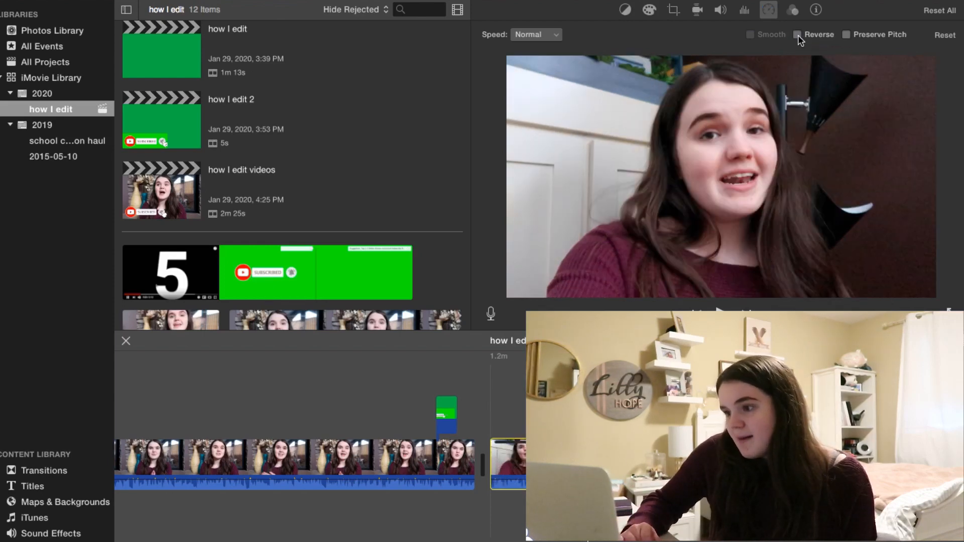
Review the clip's volume, color correction and video effect options, cancelling the effect chooser without applying one.
click(721, 11)
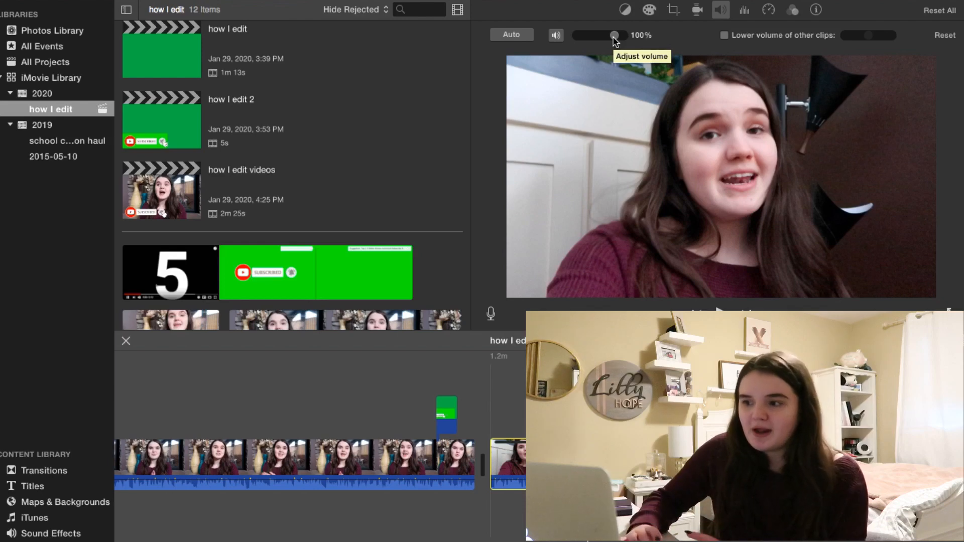
mouse_move(614, 40)
mouse_down()
mouse_move(552, 38)
mouse_move(614, 39)
mouse_up()
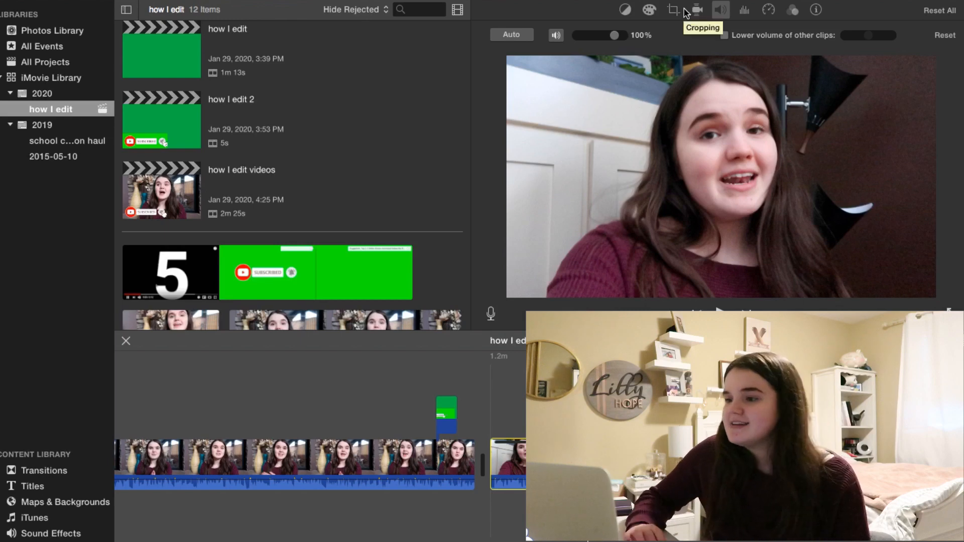
click(625, 10)
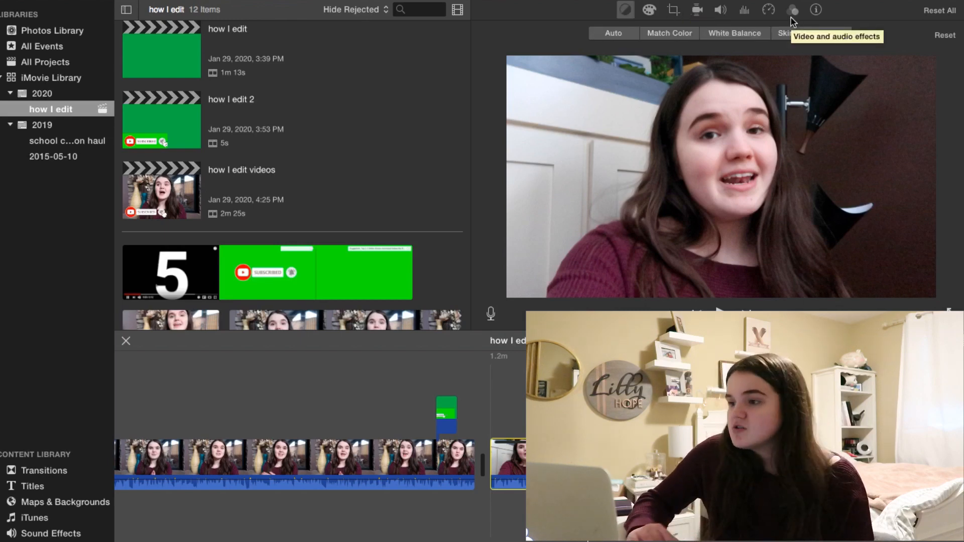
click(791, 12)
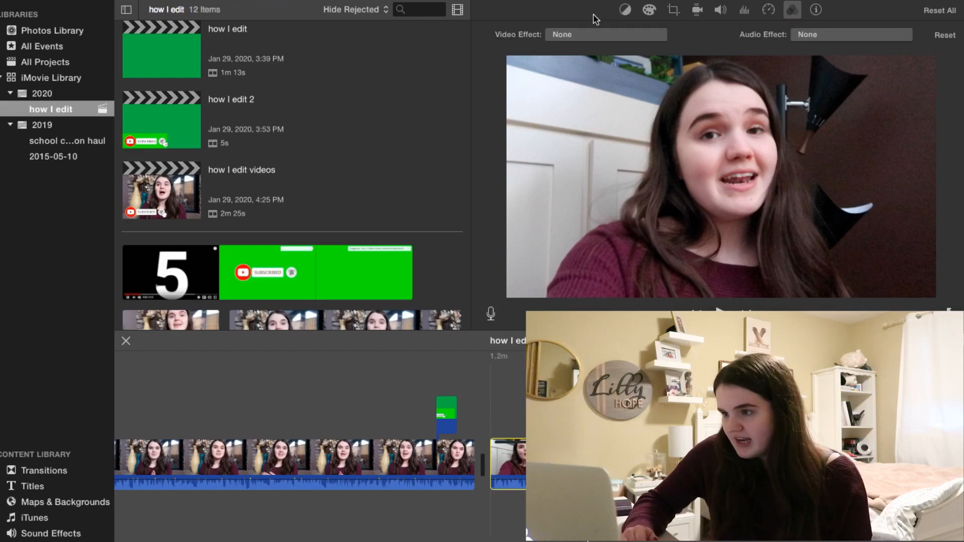
click(604, 35)
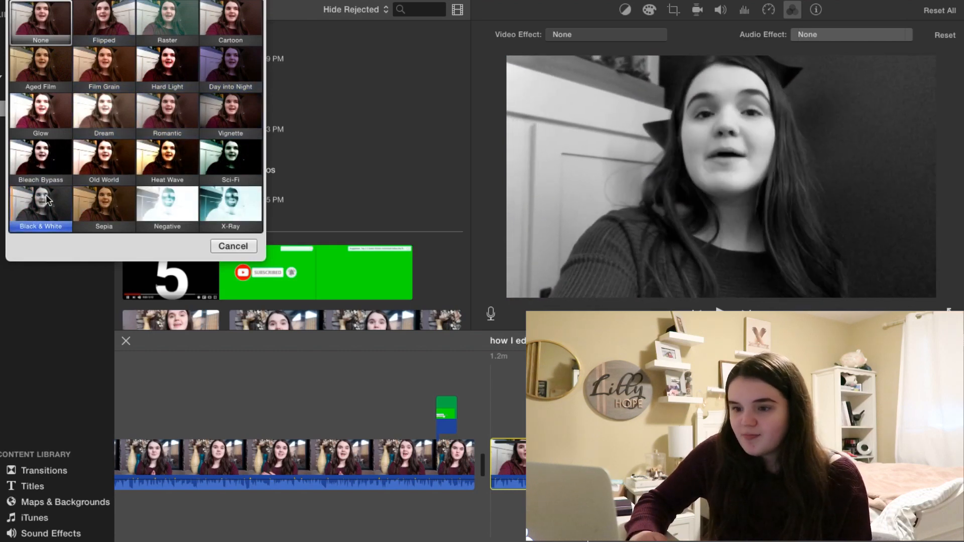
click(233, 246)
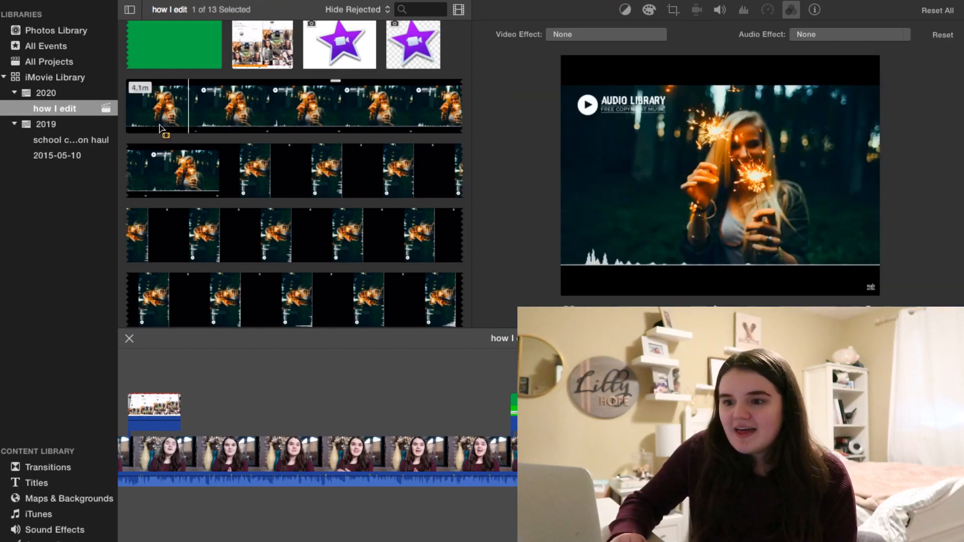
Add the music clip to the project and move it beneath the talking-head clip as background audio from the start.
drag(128, 122, 474, 391)
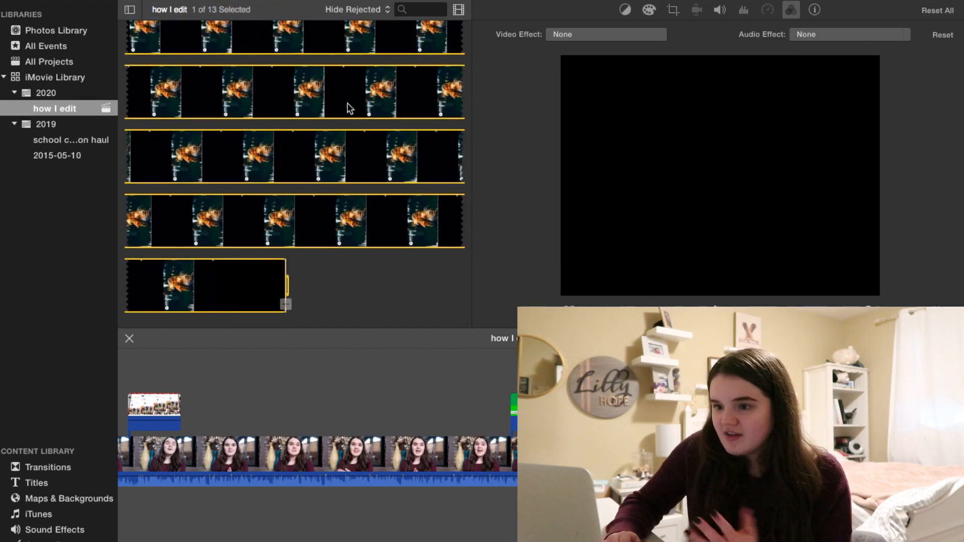
click(285, 304)
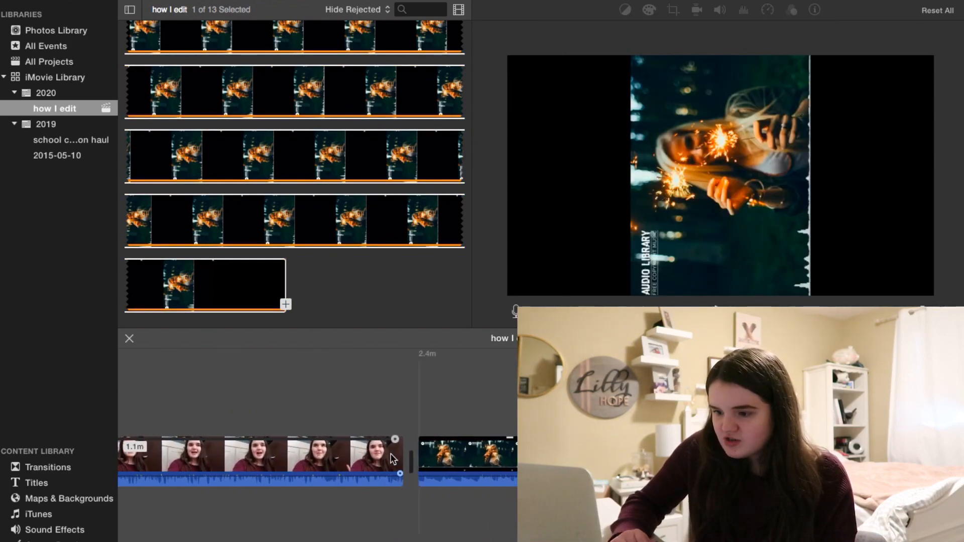
click(468, 460)
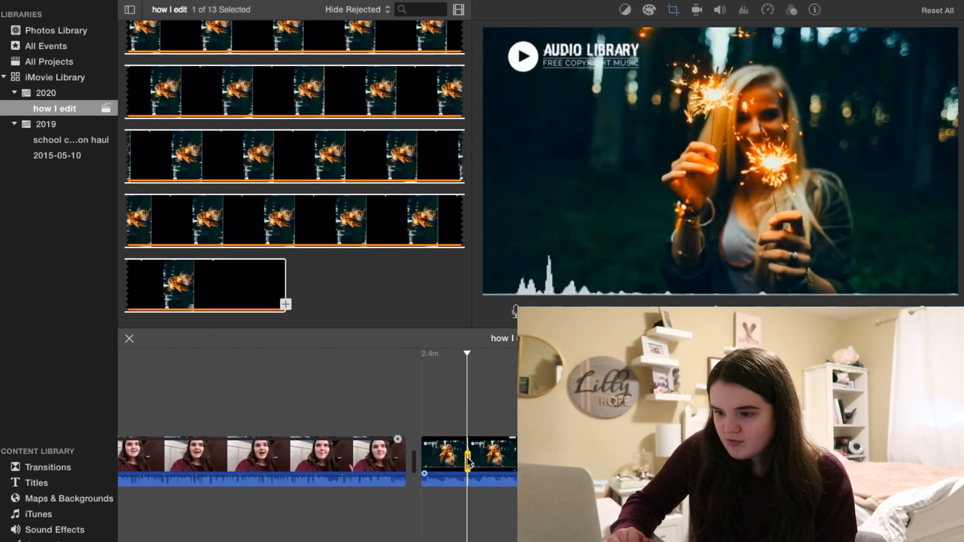
drag(444, 461, 2, 497)
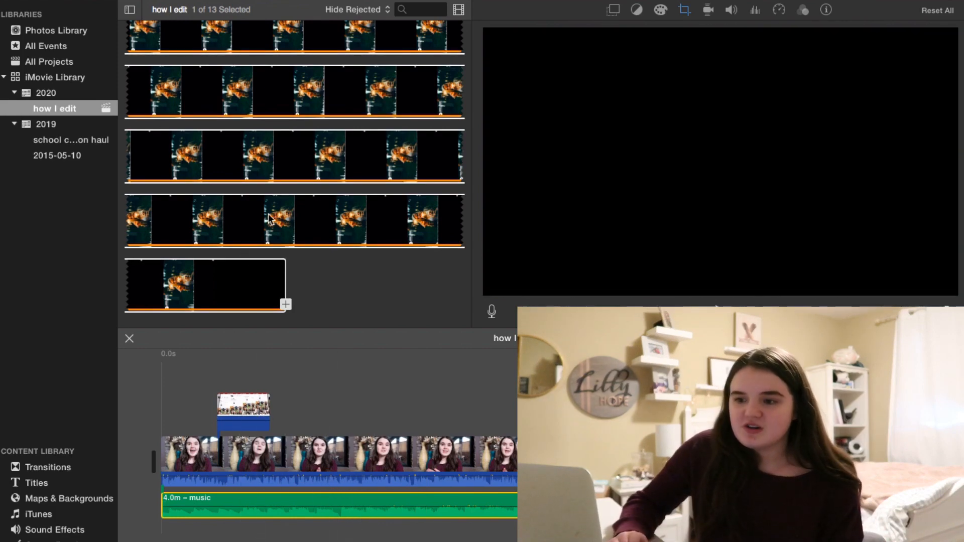
Select the music track and lower its volume to 5%, playing the project back to check the mix.
click(361, 104)
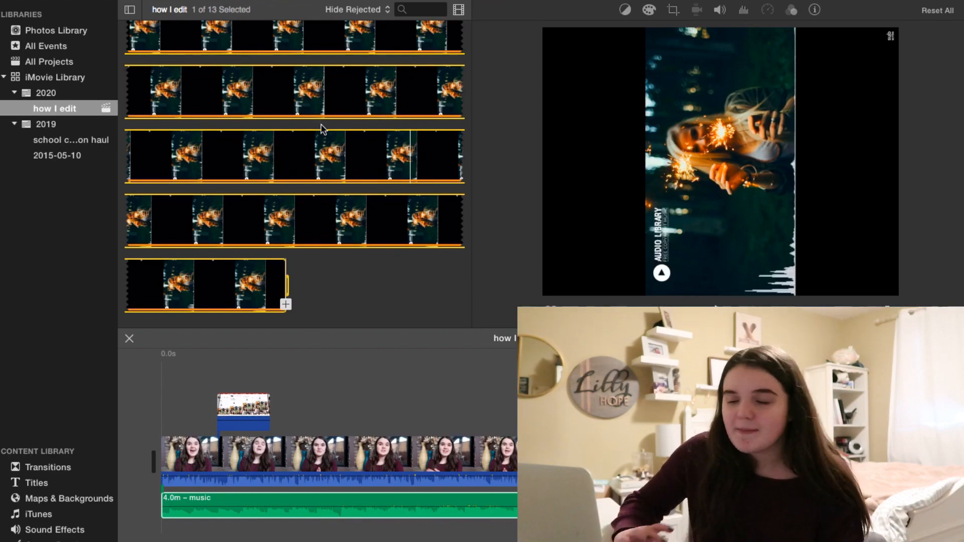
click(211, 504)
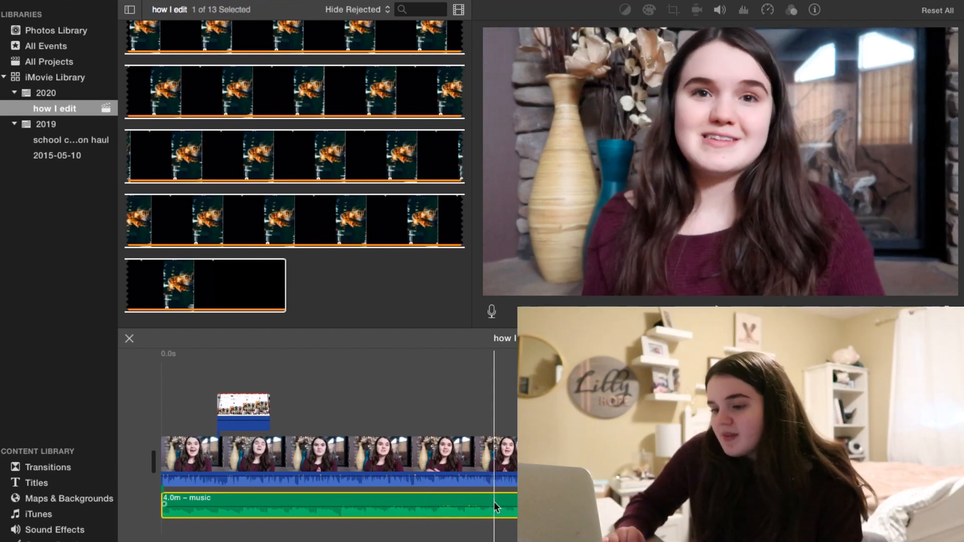
scroll(494, 502, right, 3)
scroll(495, 502, right, 15)
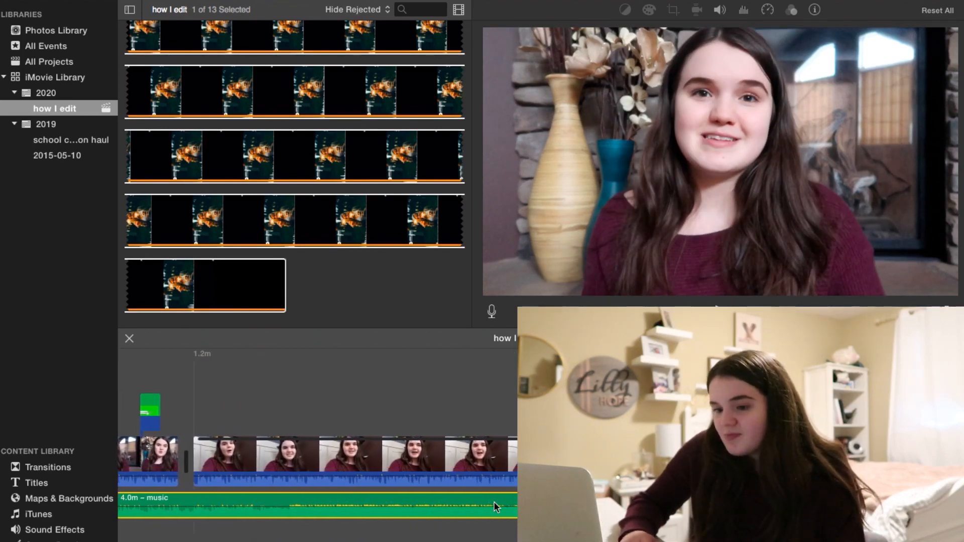
scroll(494, 501, left, 15)
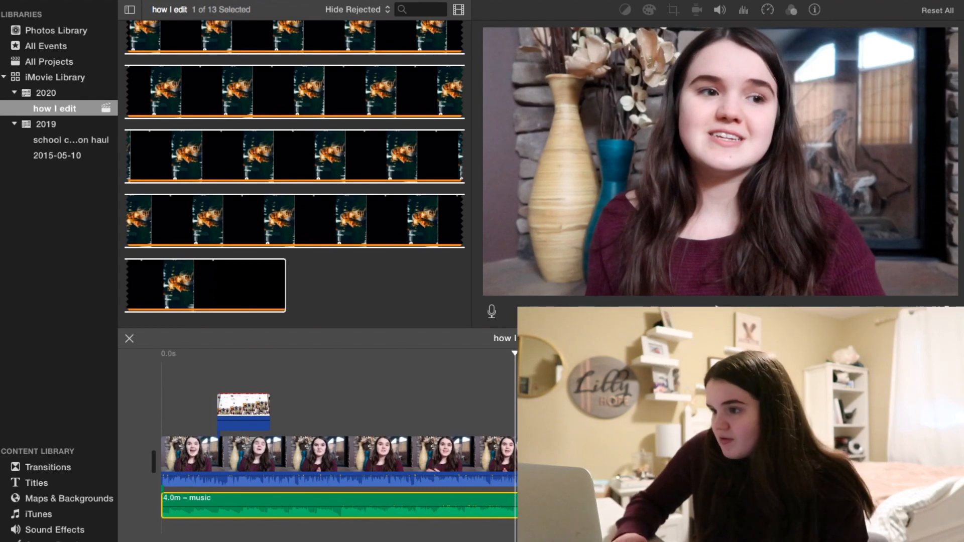
click(720, 10)
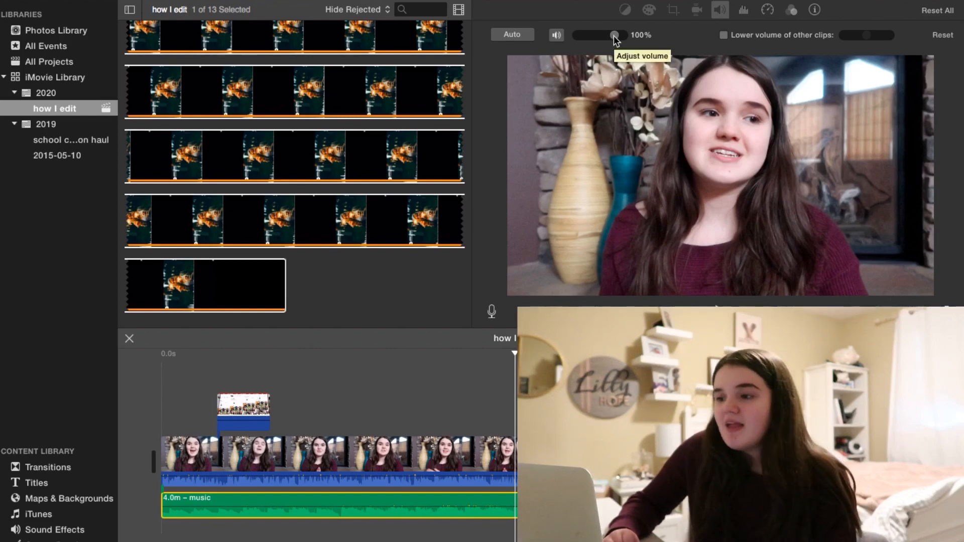
drag(613, 36, 583, 38)
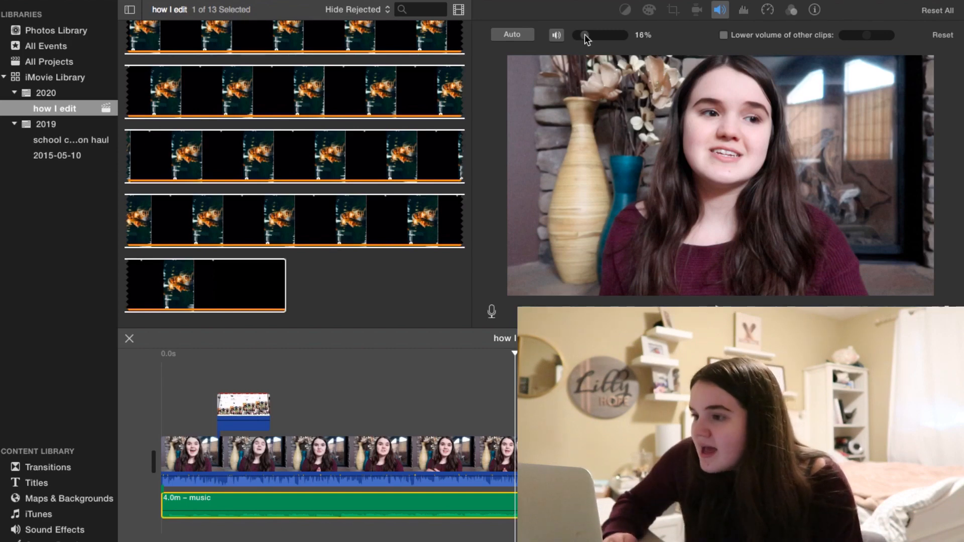
drag(585, 36, 581, 37)
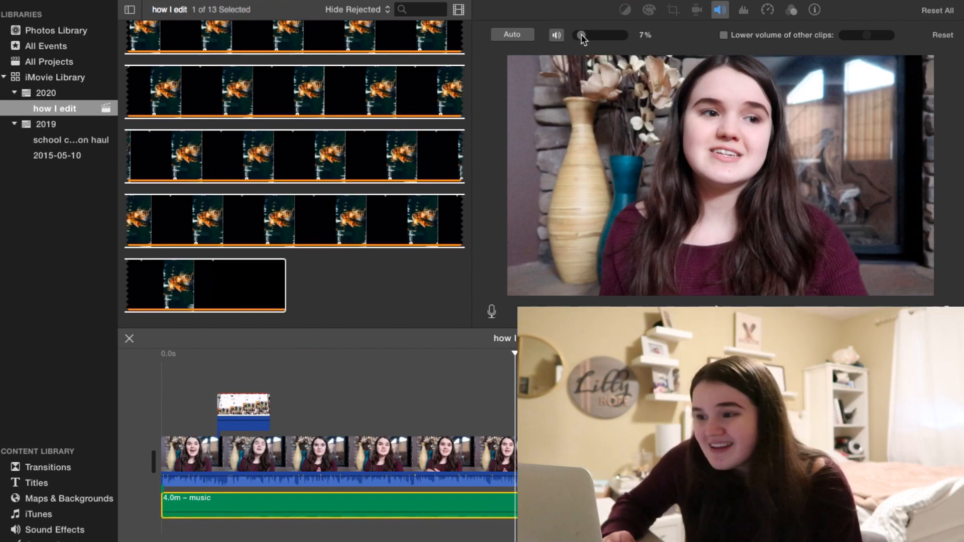
click(415, 313)
key(space)
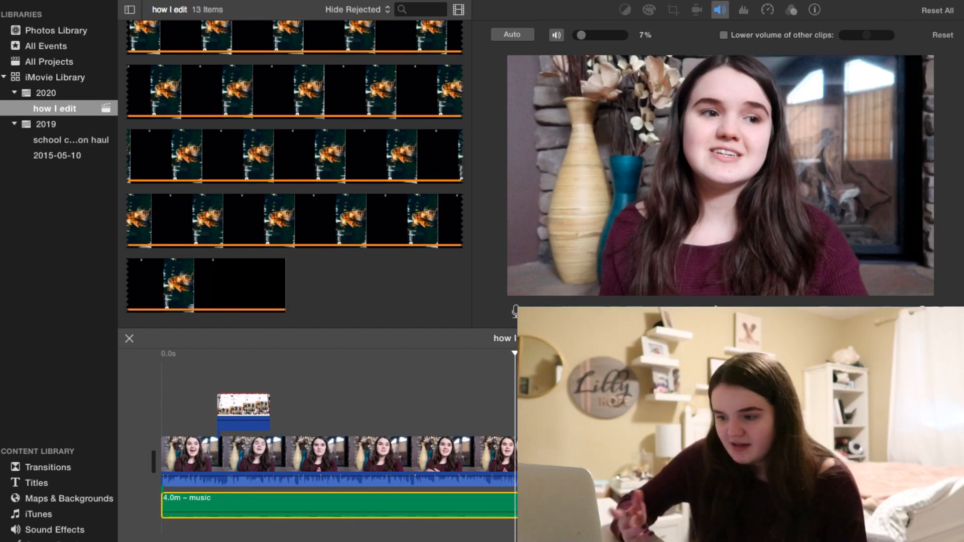
key(space)
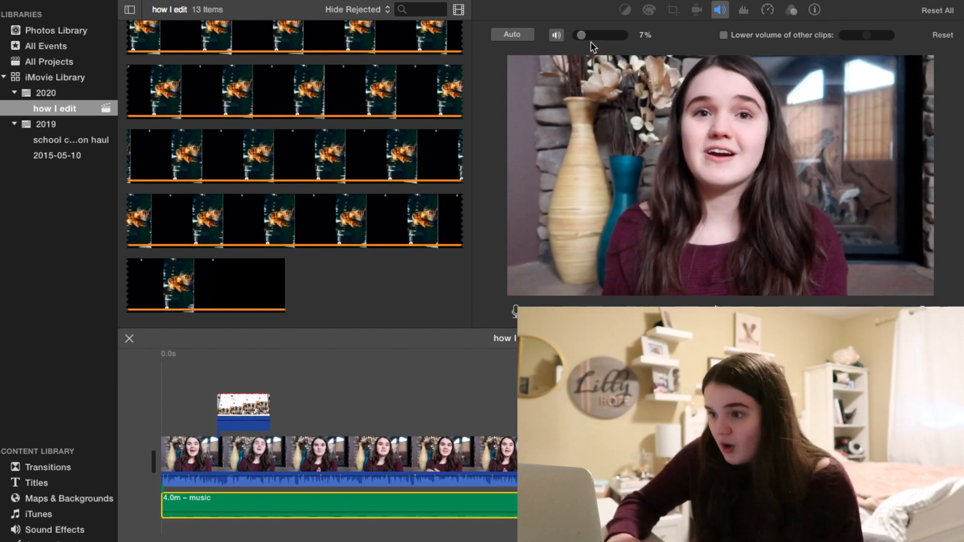
drag(583, 35, 583, 37)
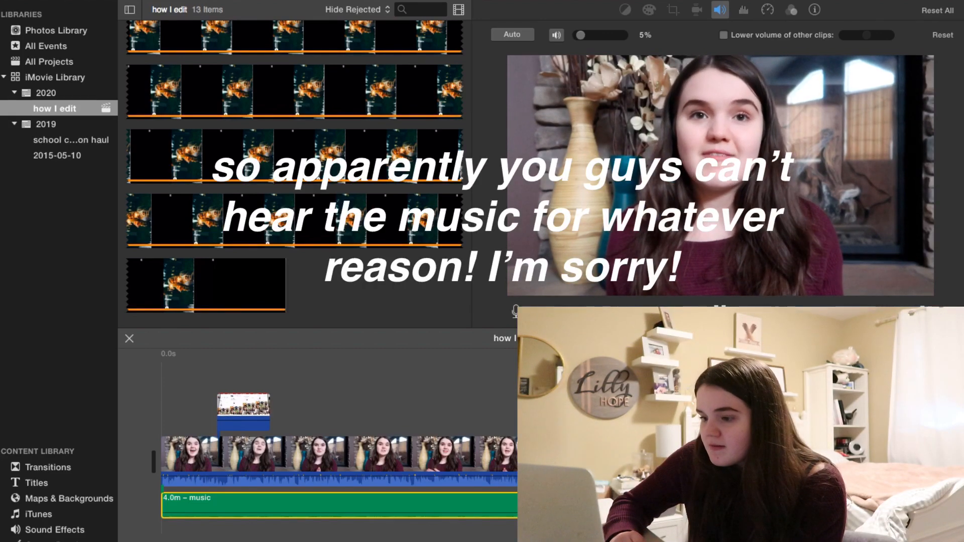
key(space)
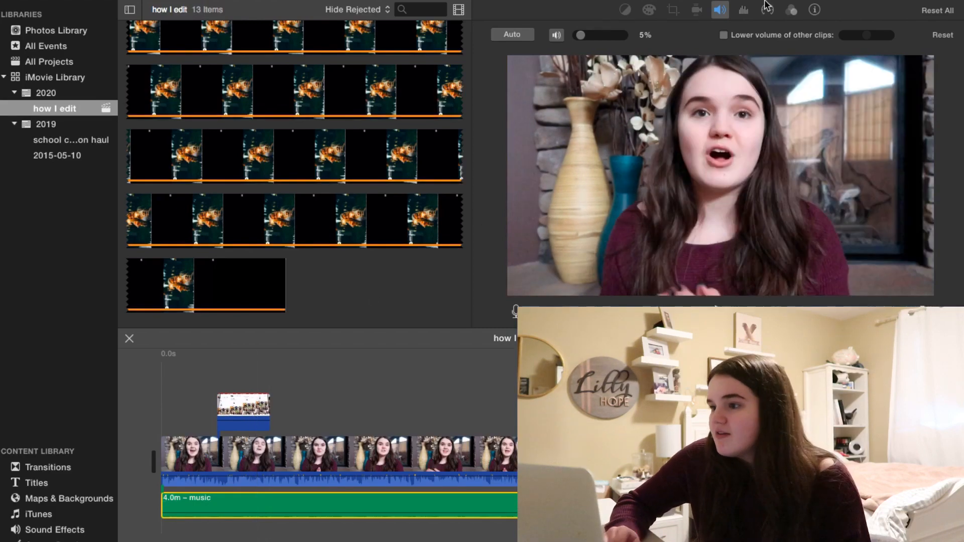
click(722, 10)
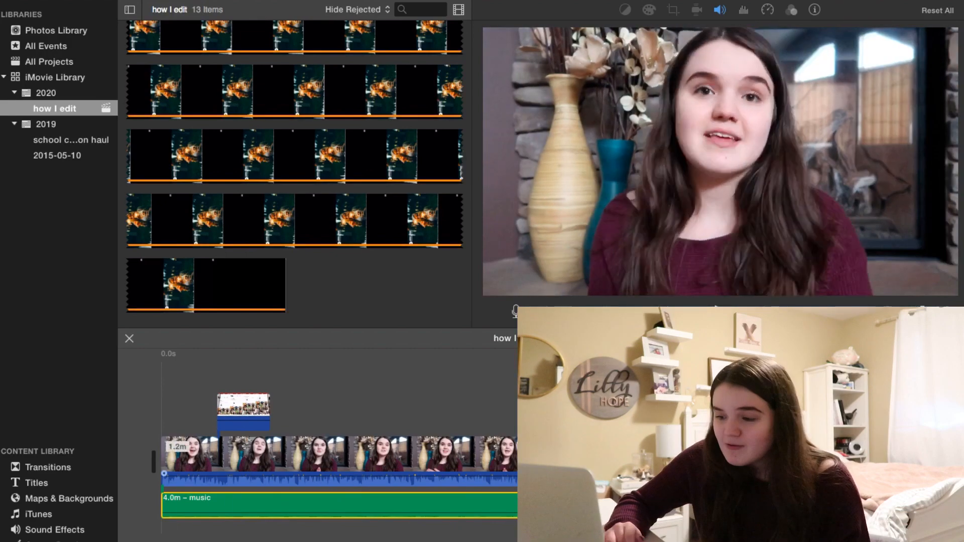
scroll(335, 455, right, 10)
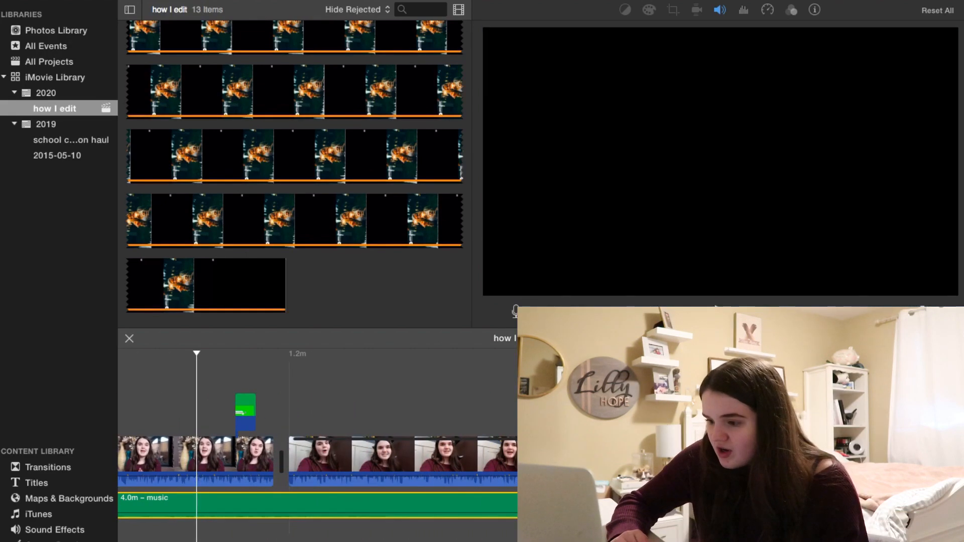
scroll(317, 454, right, 10)
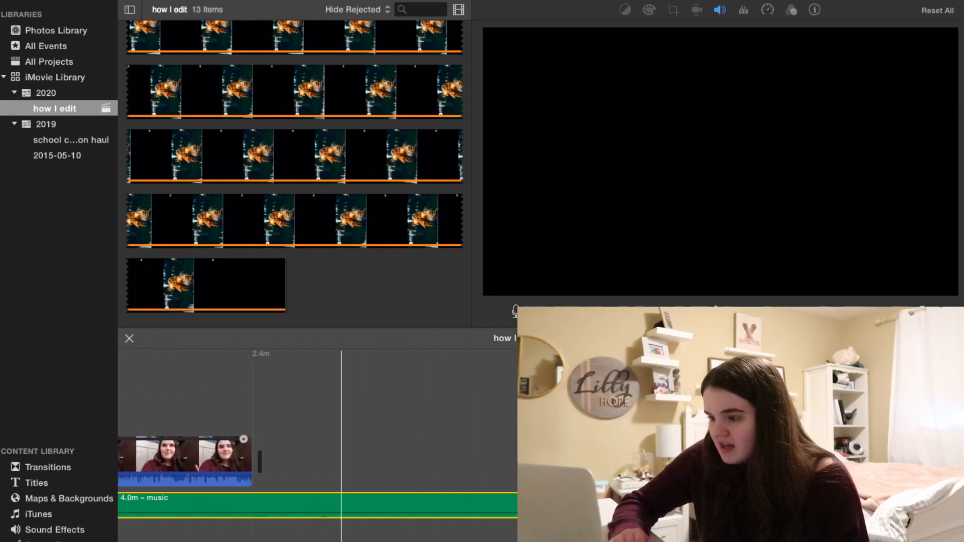
scroll(341, 454, left, 8)
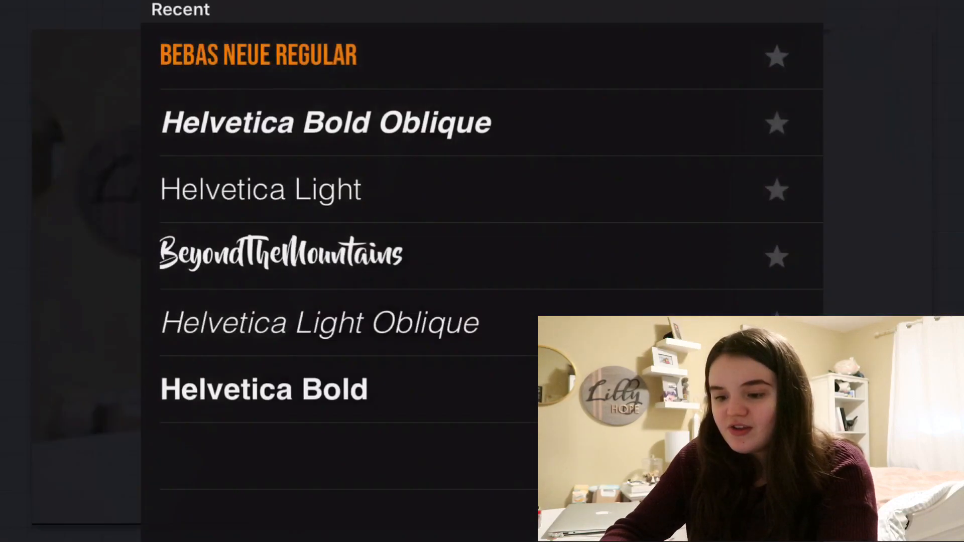
Browse the recent fonts list in the text app for the on-screen title.
scroll(482, 271, up, 1)
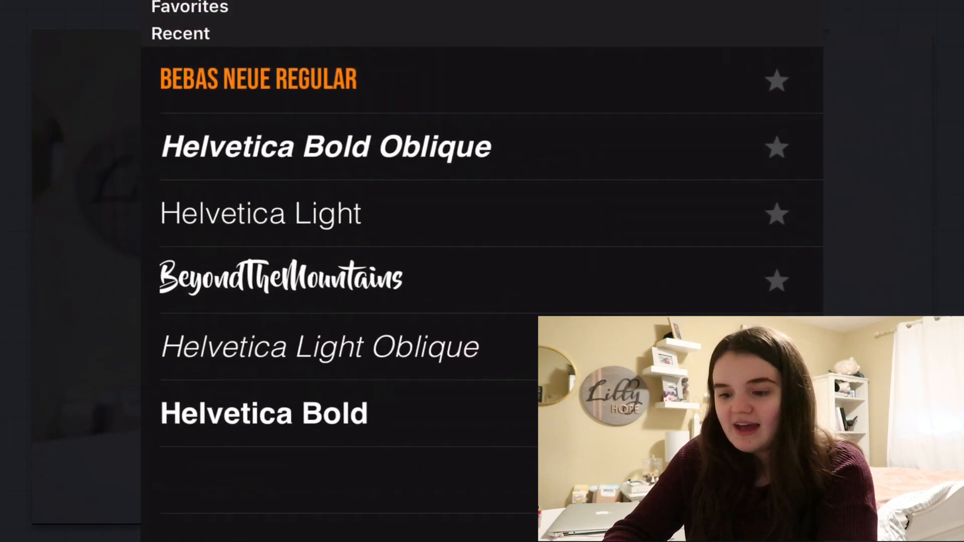
scroll(482, 271, down, 1)
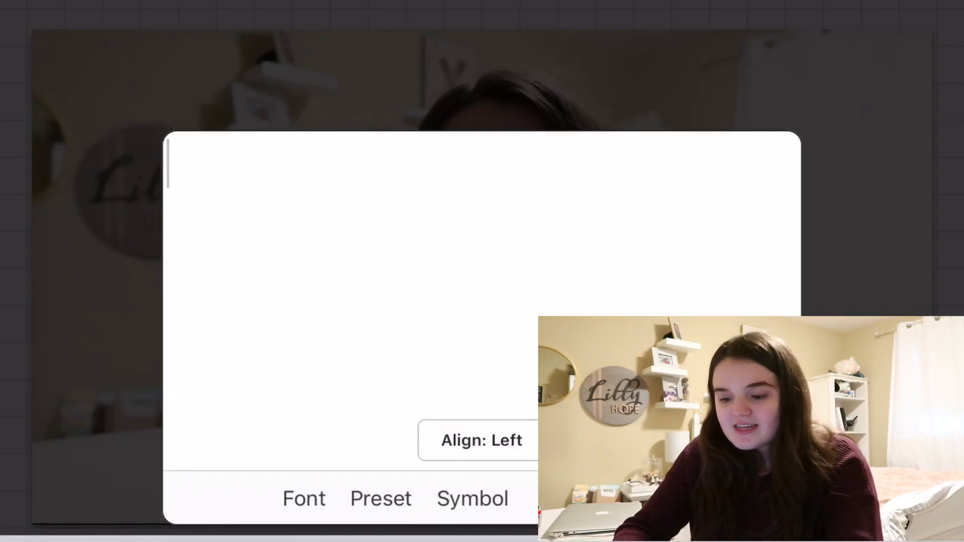
Enter "HI" as the title text and give it a stroke outline.
text(HI)
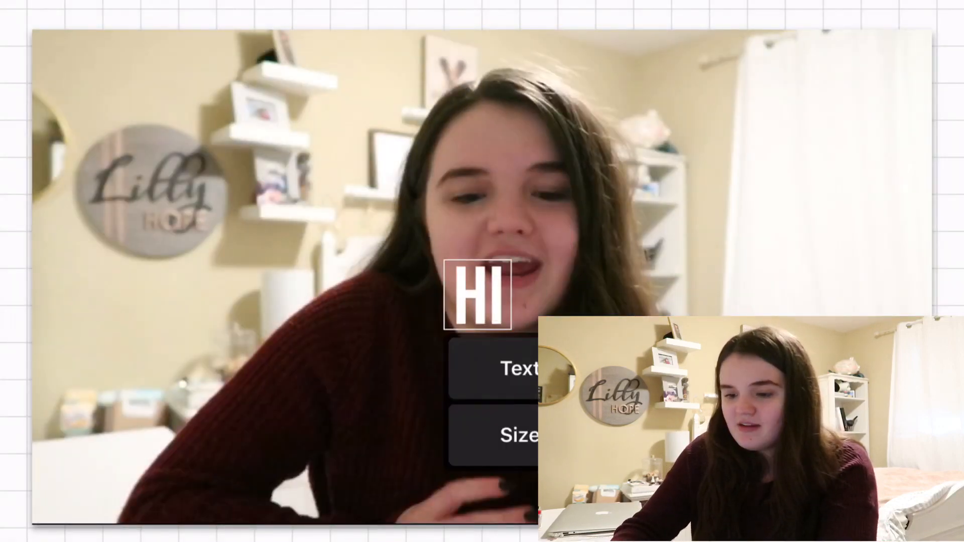
click(814, 369)
click(481, 195)
drag(331, 539, 649, 540)
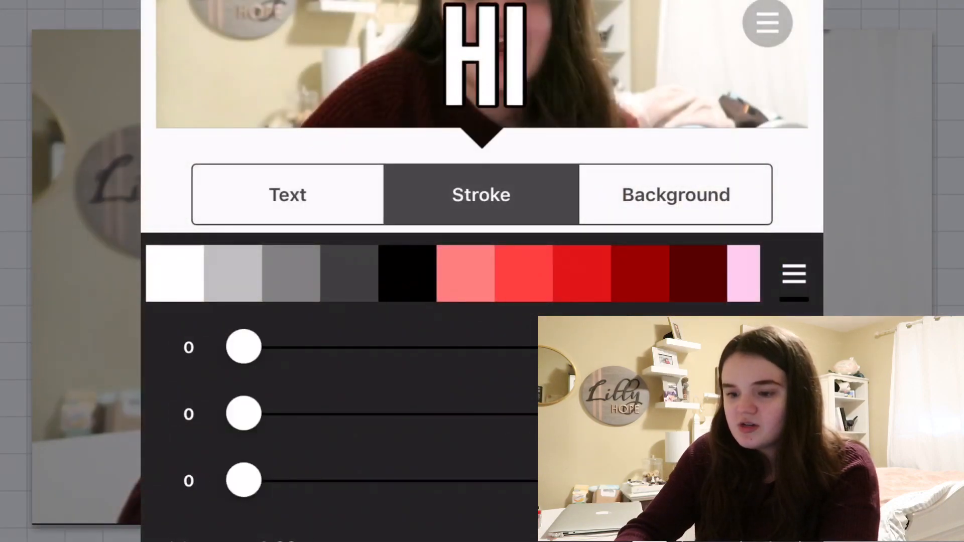
Add a full-opacity drop shadow to the title text and reduce its blur.
click(288, 195)
drag(333, 265, 649, 265)
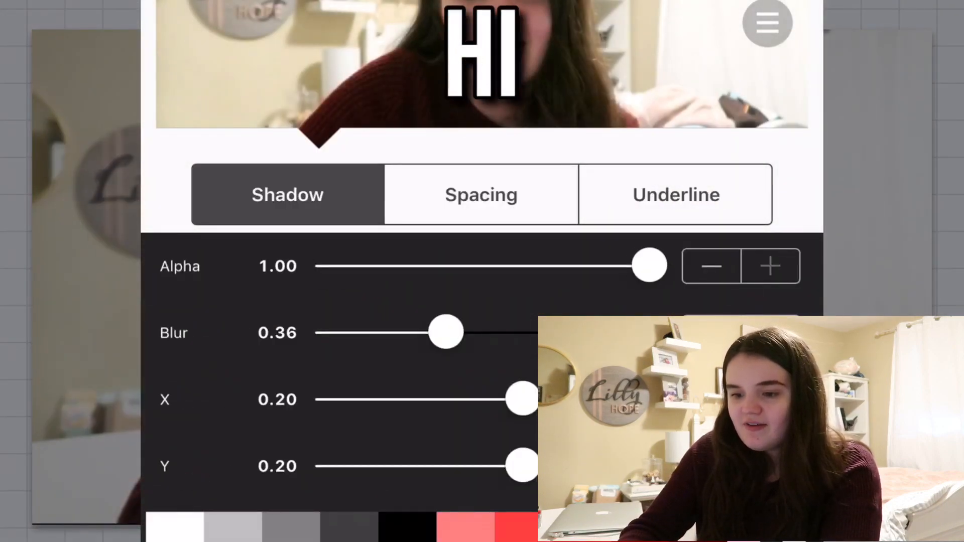
drag(446, 332, 409, 332)
Tighten the title's letter spacing to -2 and move the text to the centre of the frame.
click(481, 195)
drag(361, 266, 359, 265)
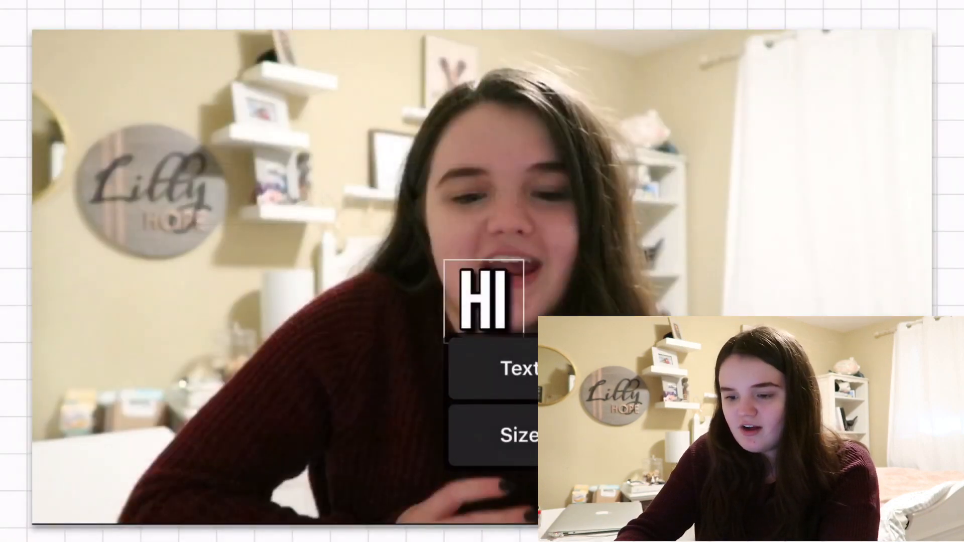
click(518, 493)
drag(577, 362, 493, 277)
click(351, 201)
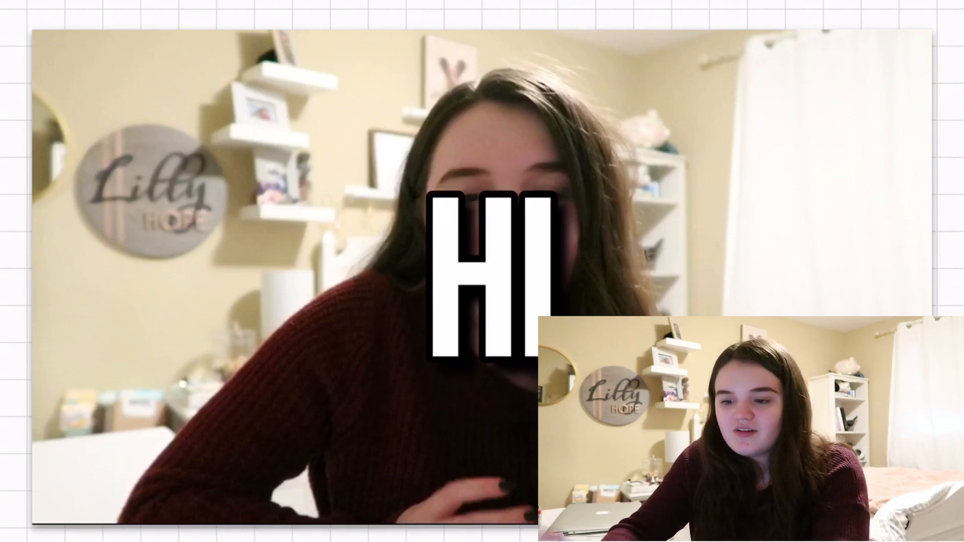
Give the title a Slide → in-animation lasting 0.32 seconds.
click(492, 277)
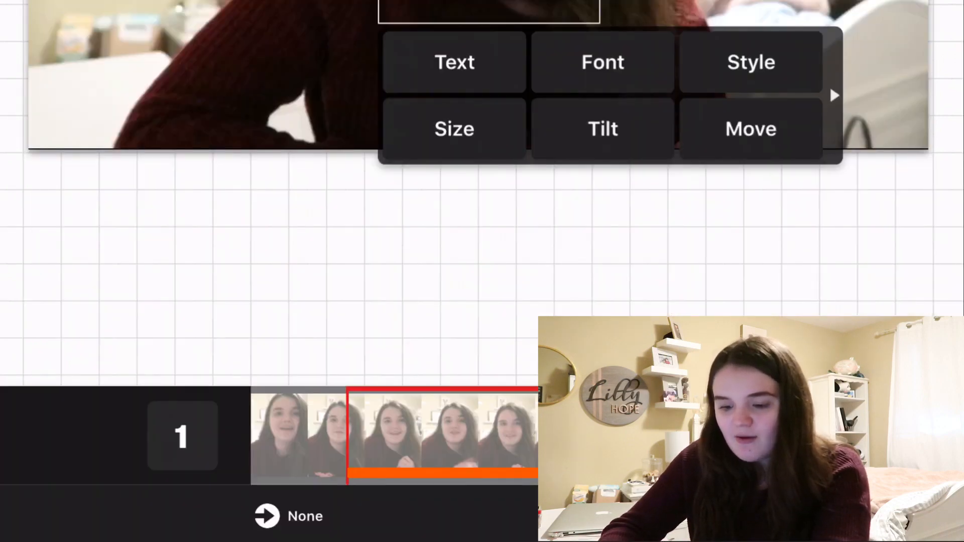
click(288, 516)
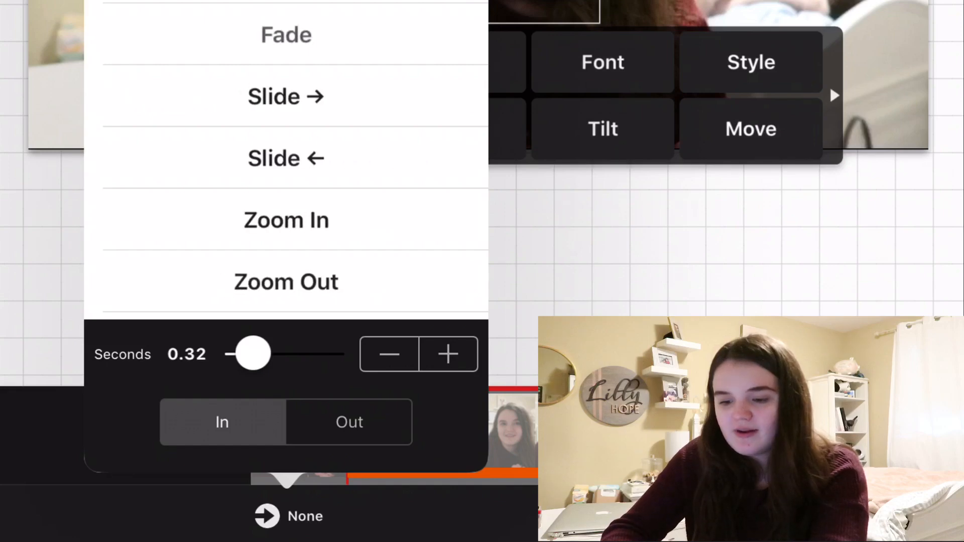
click(287, 96)
click(653, 241)
click(652, 241)
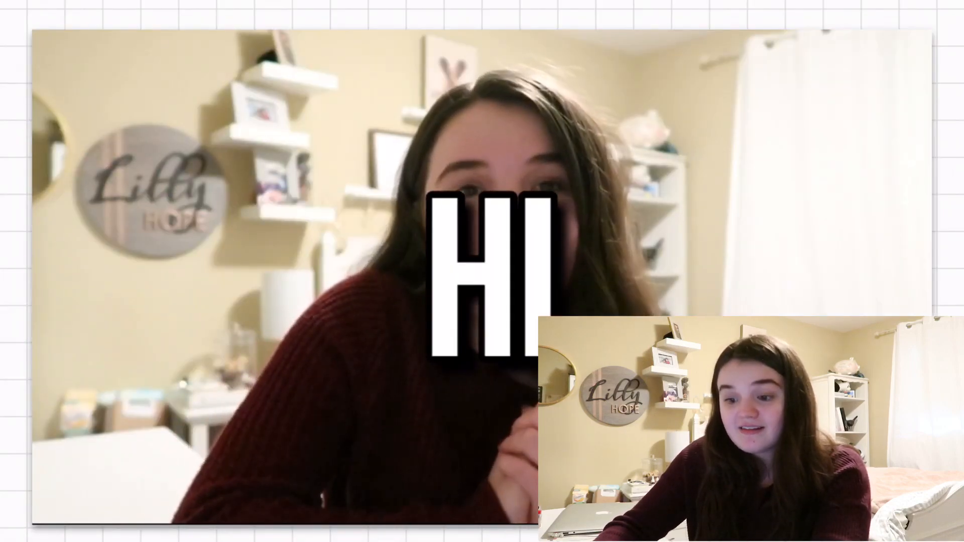
Move the playhead a little into the clip and set the title's Out animation to 0.18 seconds.
click(492, 282)
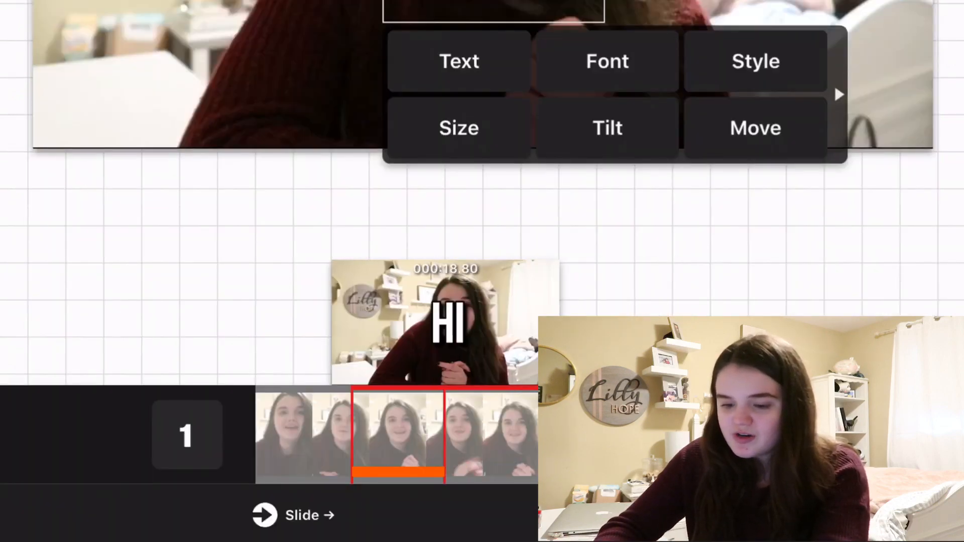
drag(445, 437, 360, 437)
click(482, 226)
click(490, 515)
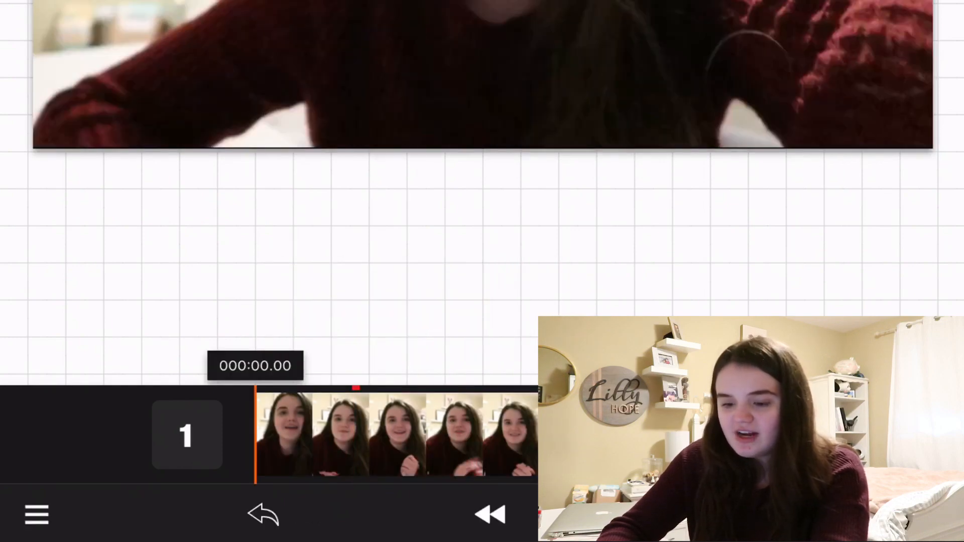
drag(256, 365, 357, 365)
click(494, 5)
click(294, 515)
click(355, 421)
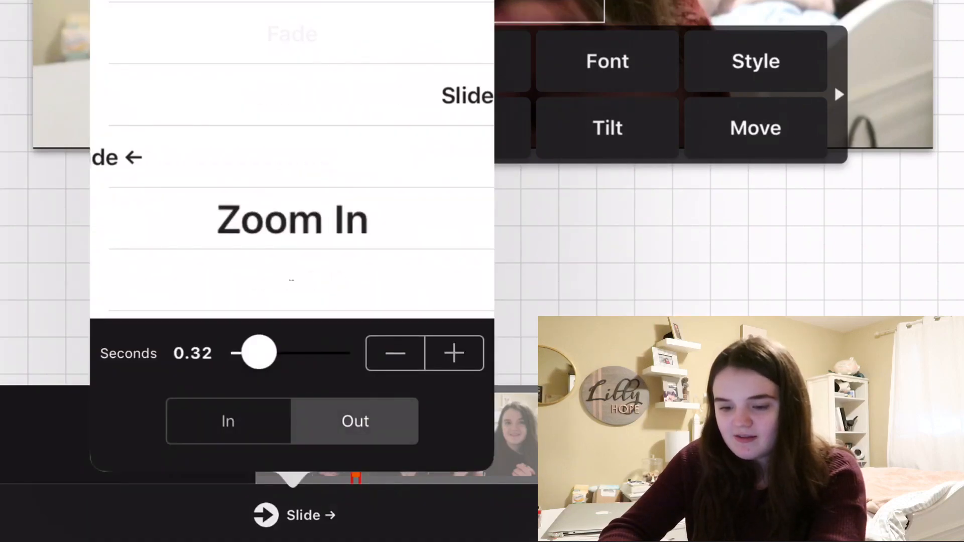
drag(259, 352, 253, 353)
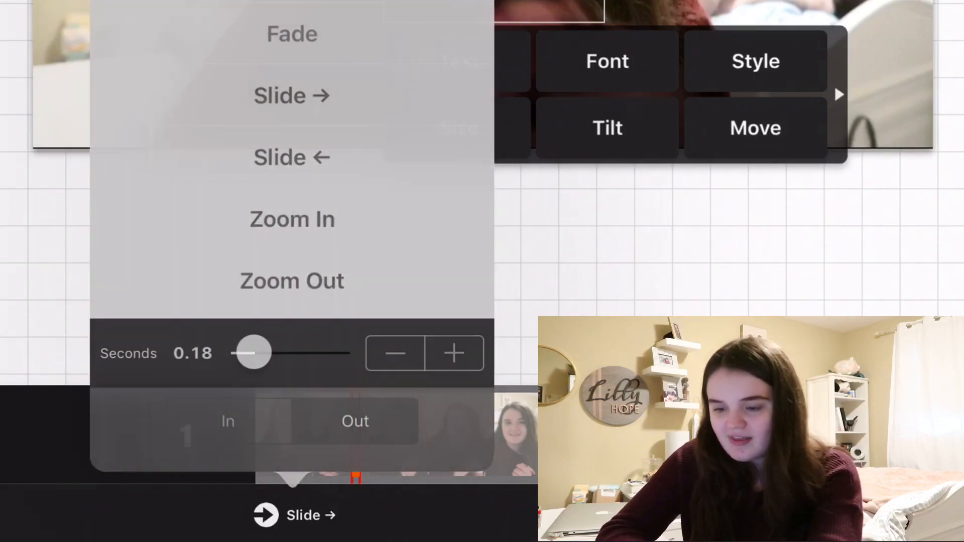